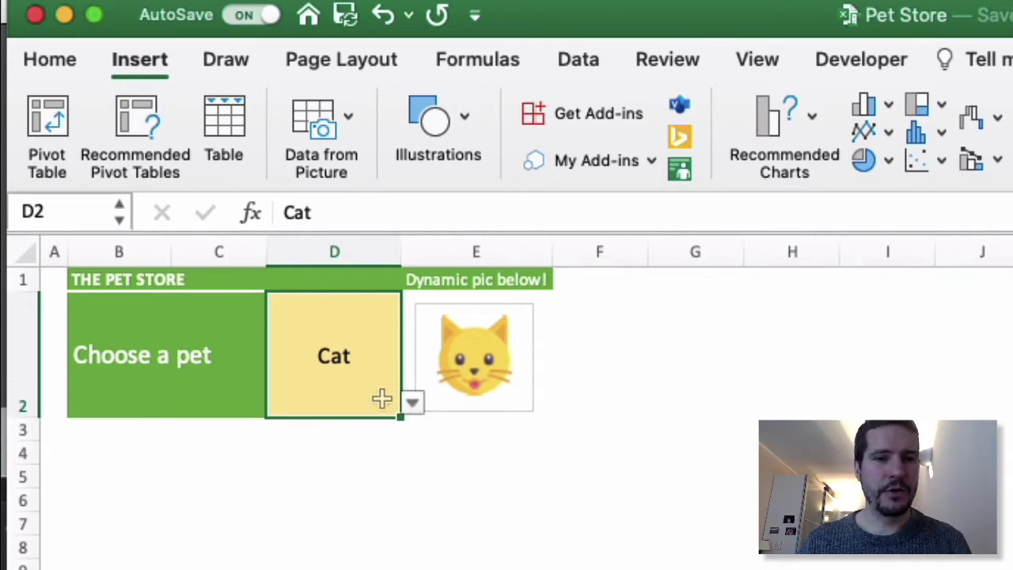
- Try the pet drop-down in cell D2 by choosing Dog, Hamster and Fish in turn
click(412, 402)
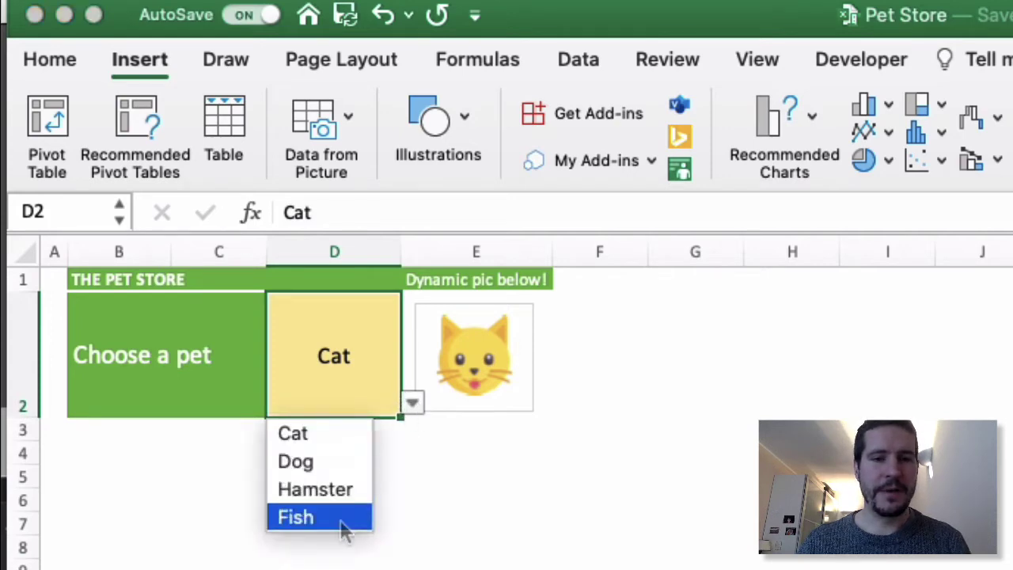
click(344, 465)
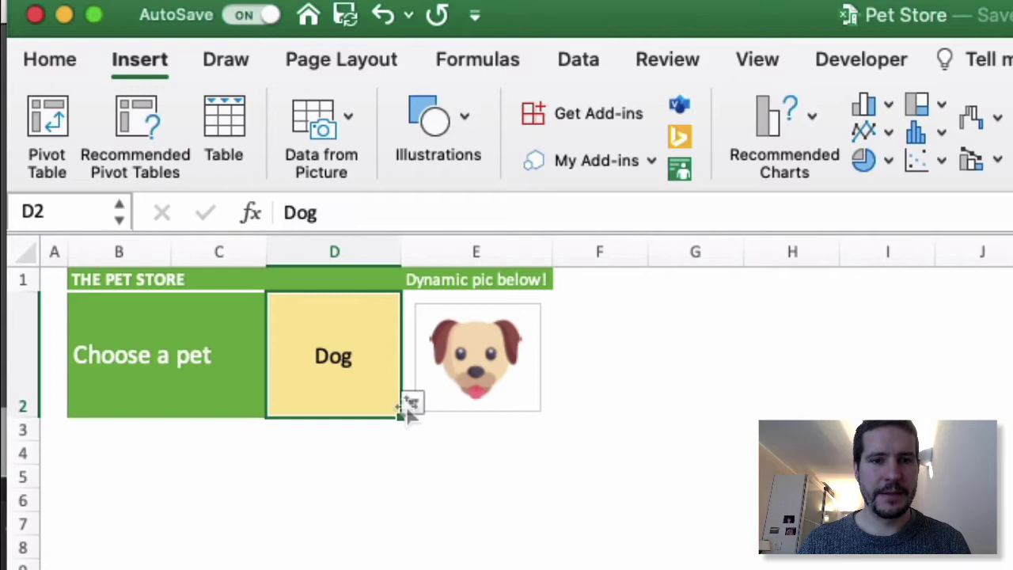
click(411, 402)
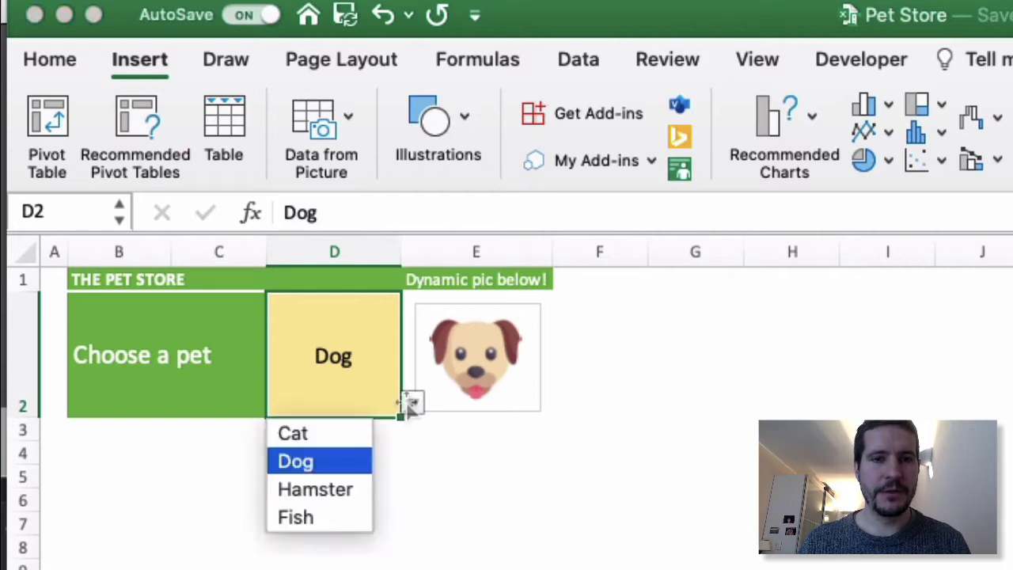
click(337, 492)
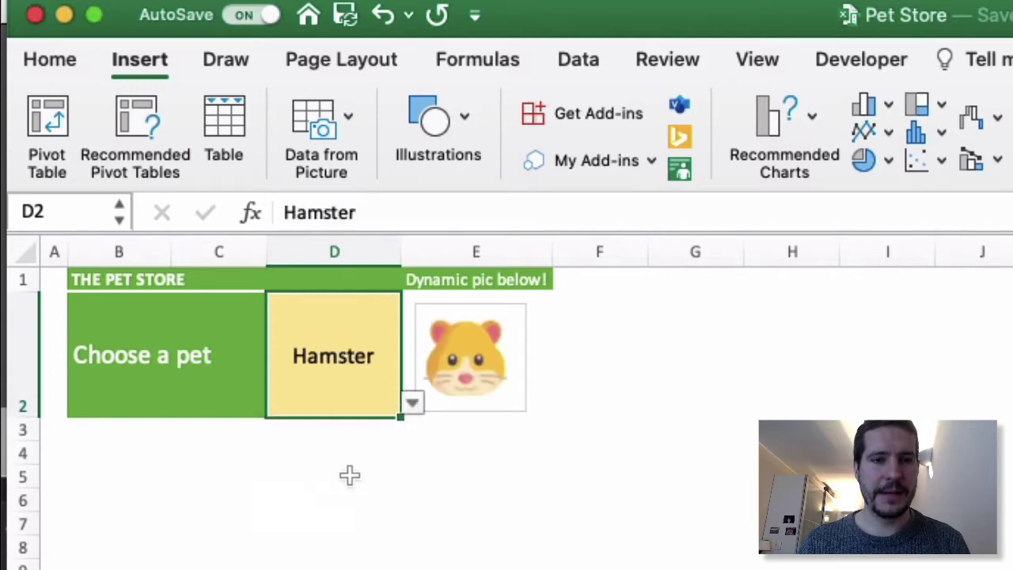
click(412, 402)
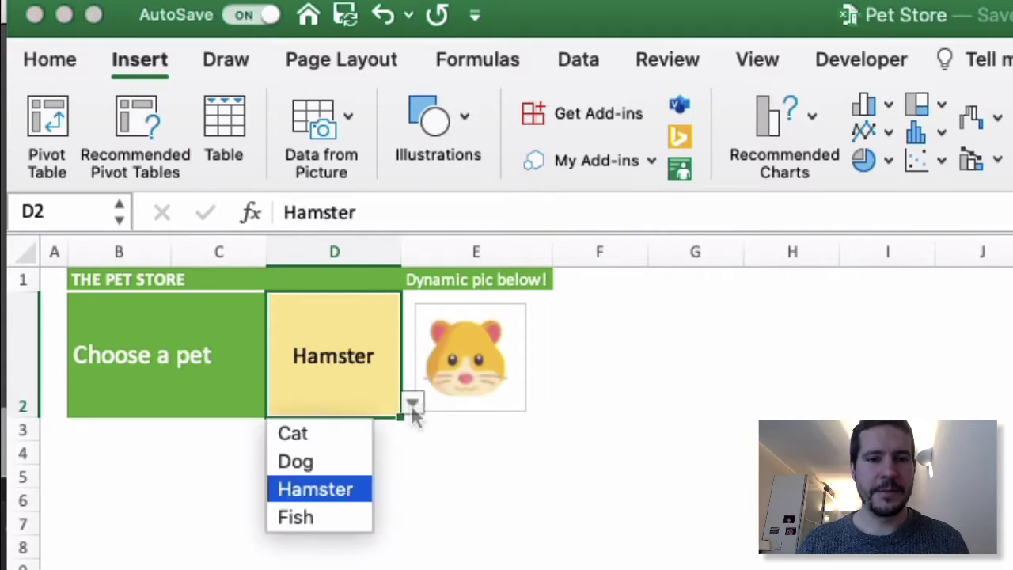
click(348, 518)
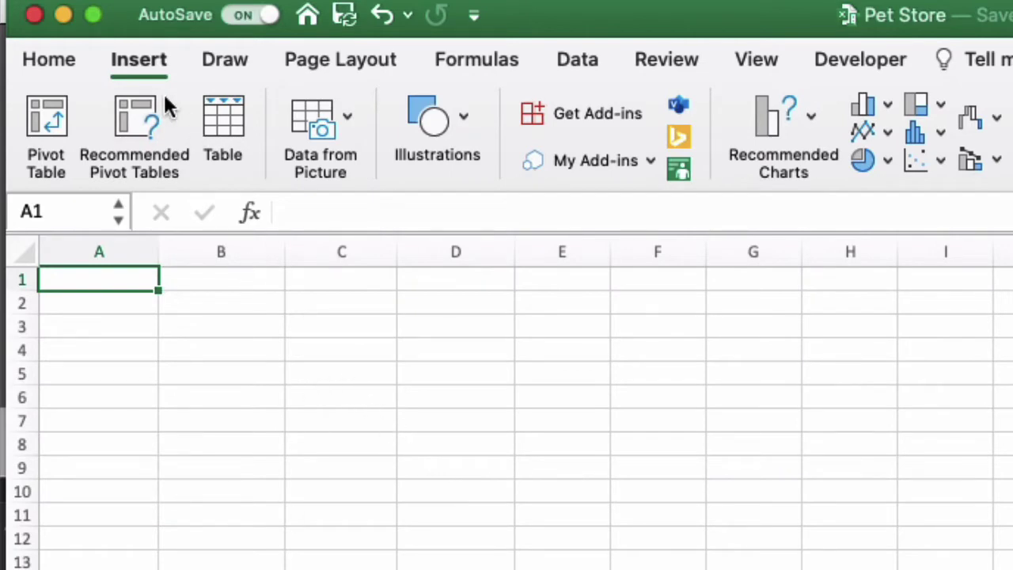
- Insert the picture file cat_icon.png from the petShelter folder at cell A1 of the Icons sheet
click(142, 60)
click(147, 58)
click(463, 120)
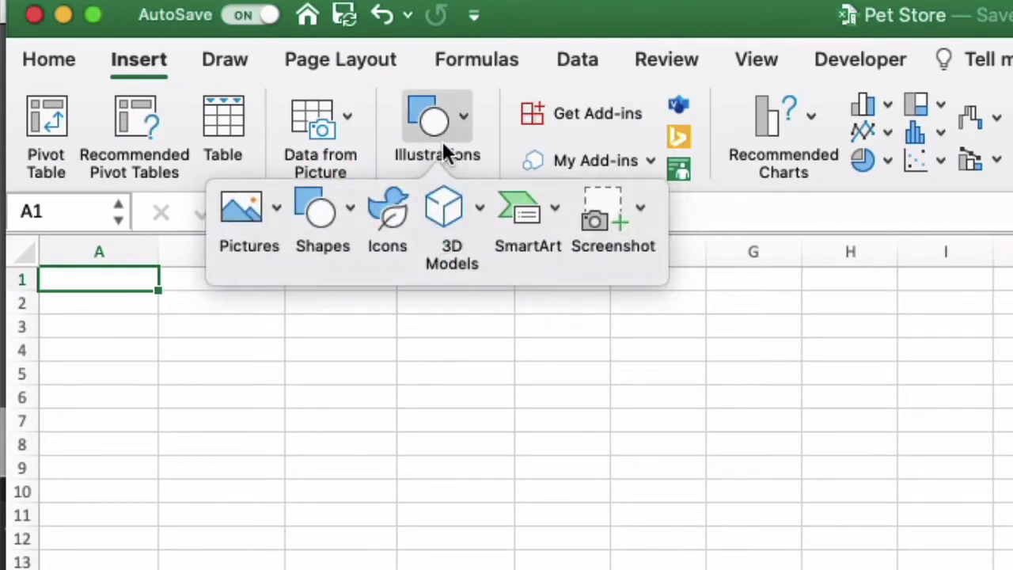
click(272, 213)
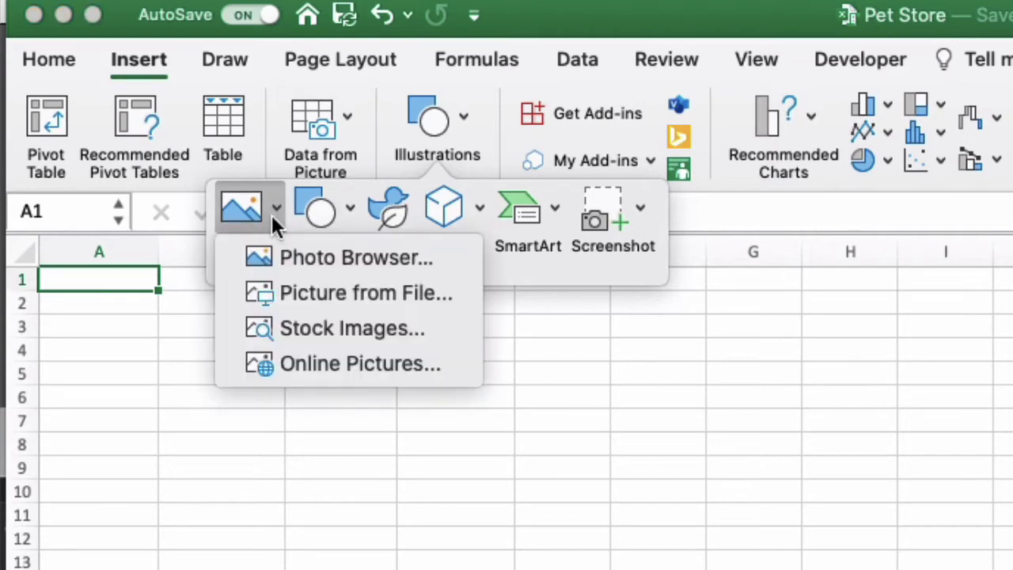
click(349, 291)
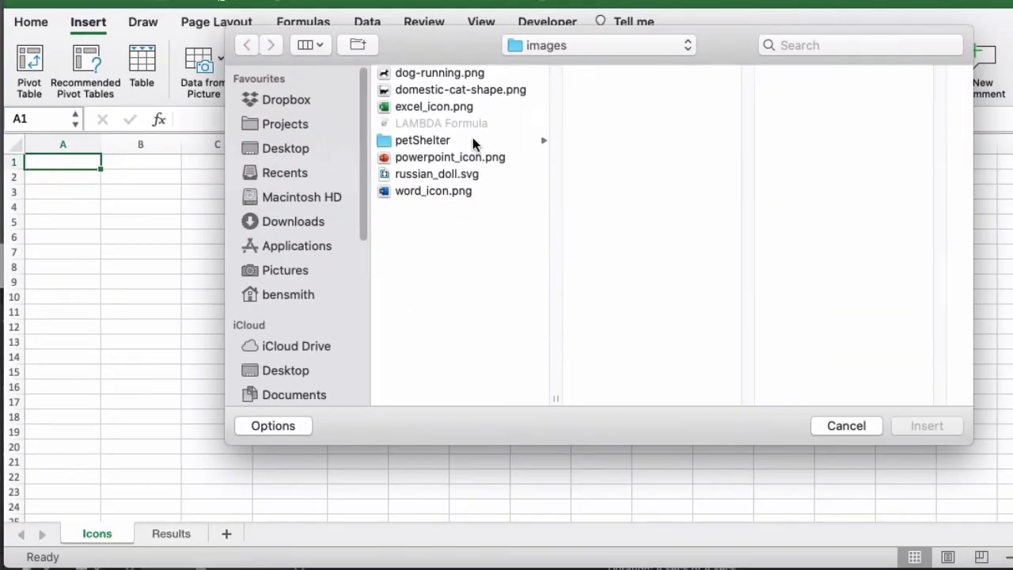
click(475, 141)
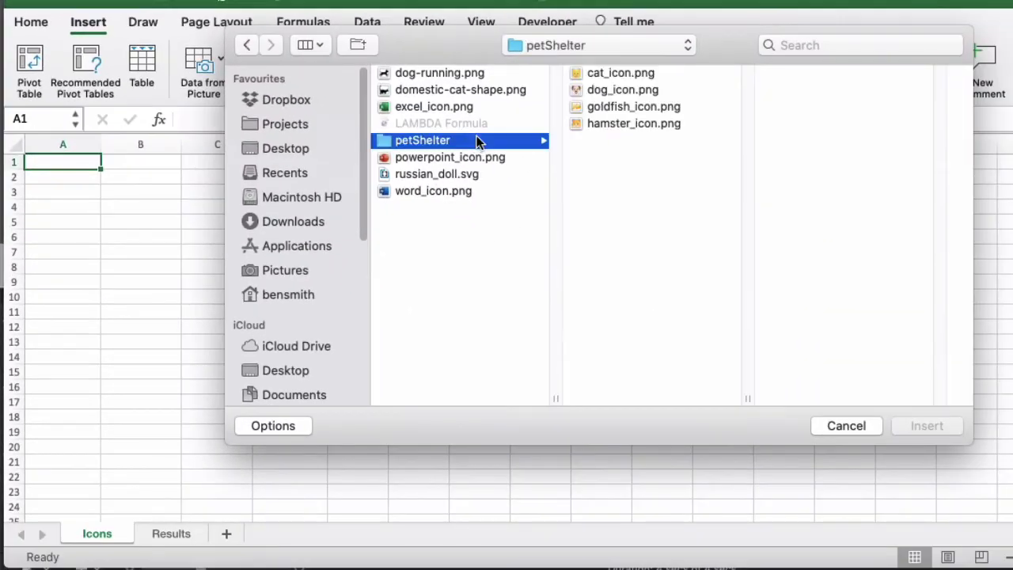
click(641, 76)
click(632, 92)
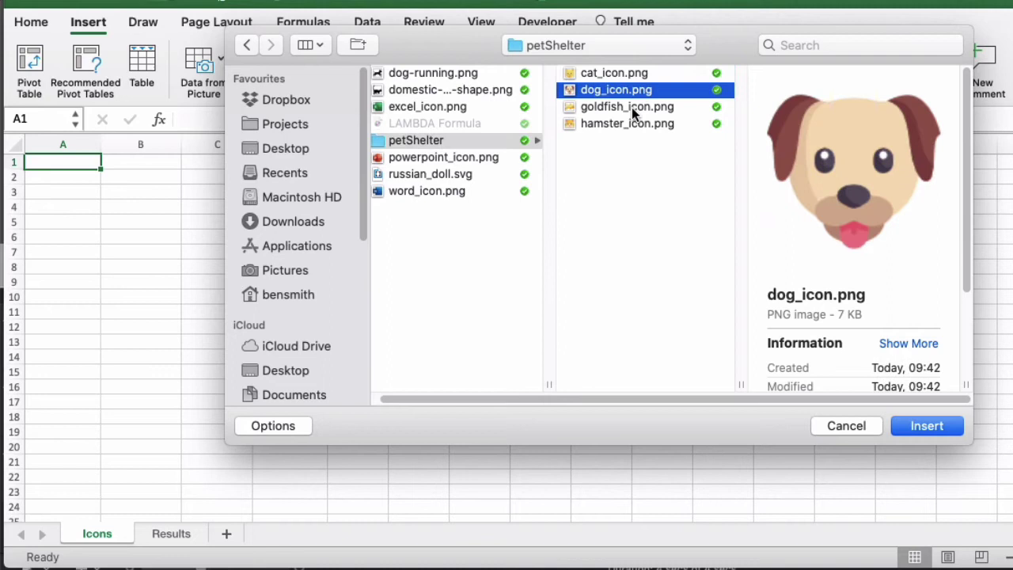
click(632, 106)
click(637, 122)
click(627, 73)
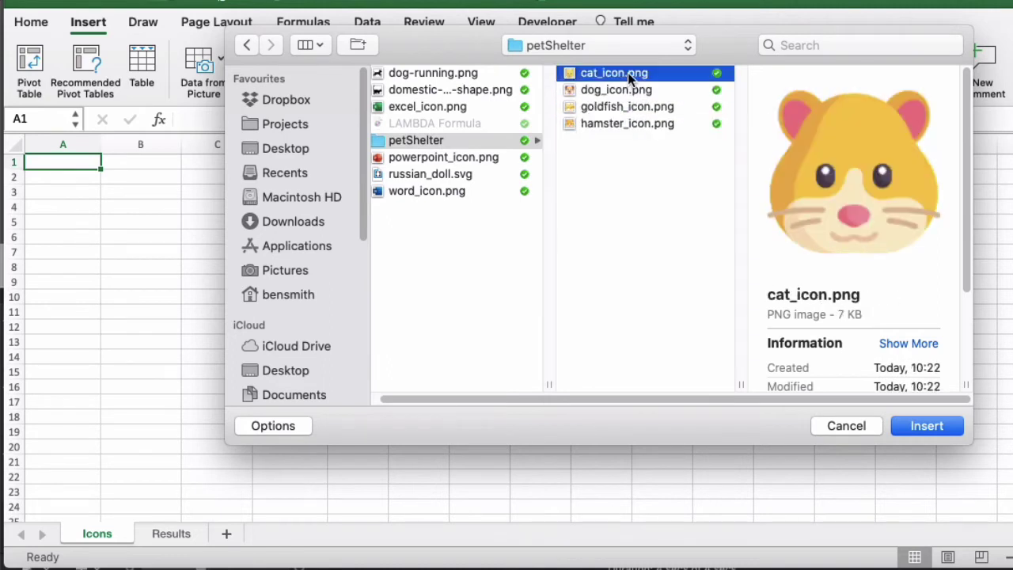
click(928, 429)
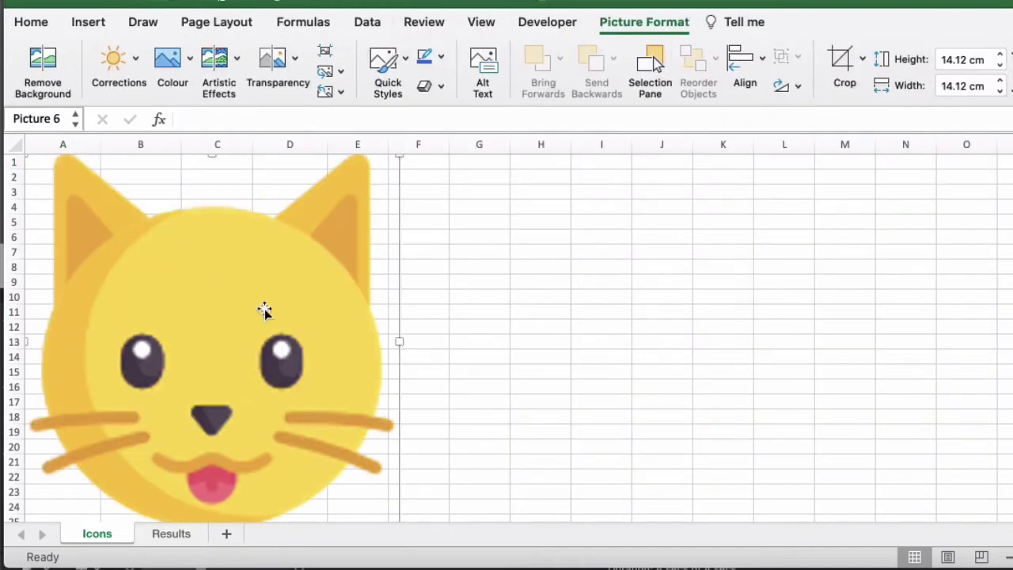
- Shrink the cat picture to about 2.08 cm square and fit it inside cell A1 by making row 1 taller
scroll(401, 383, down, 2)
scroll(402, 384, down, 2)
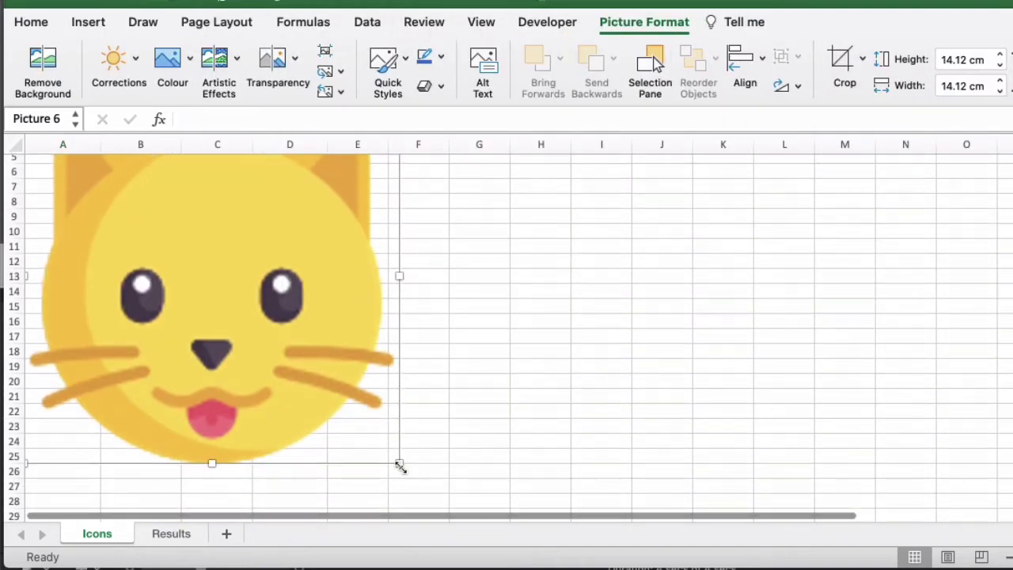
drag(399, 465, 138, 219)
scroll(138, 309, up, 4)
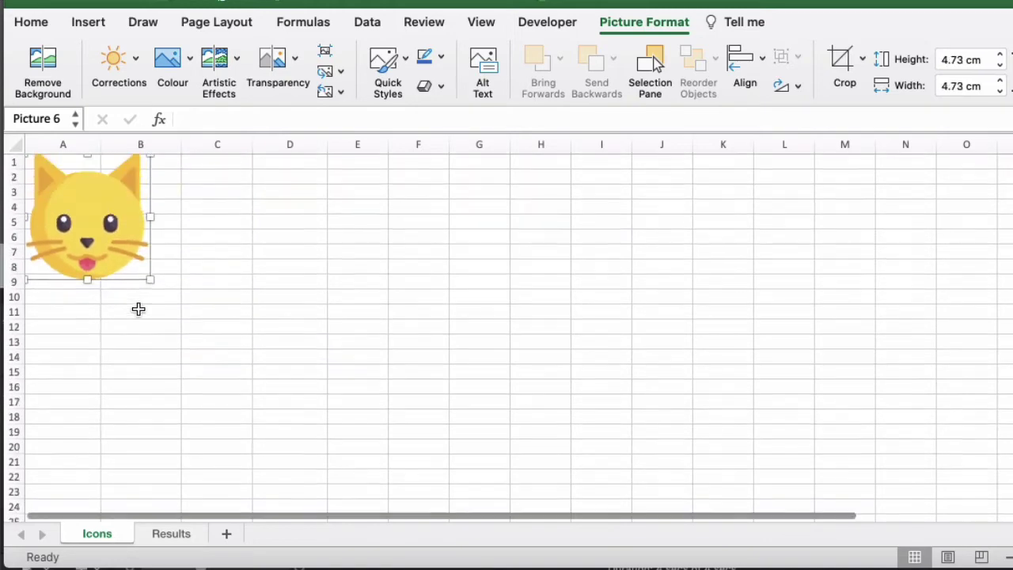
drag(147, 283, 78, 206)
drag(17, 168, 15, 225)
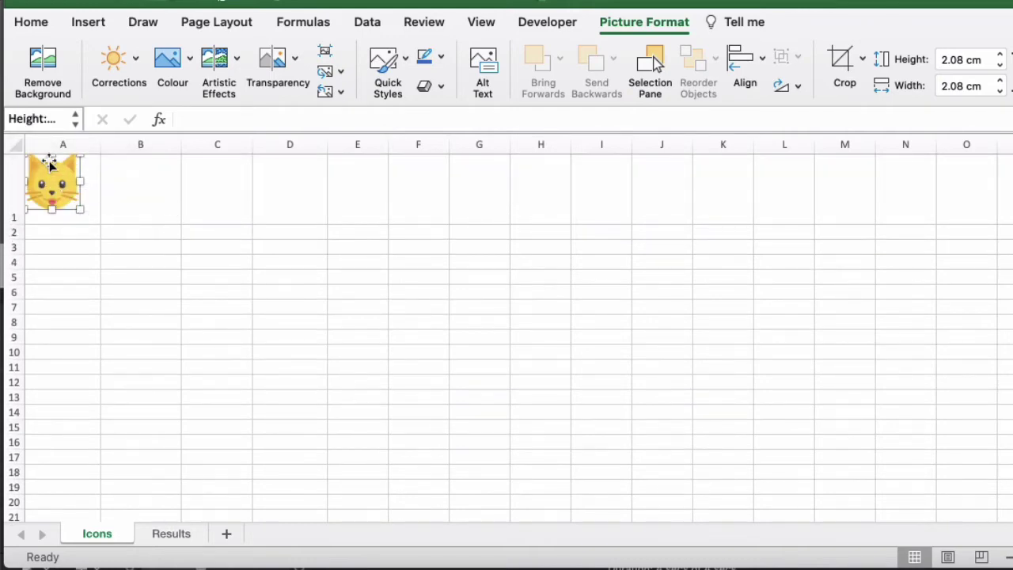
drag(50, 169, 60, 180)
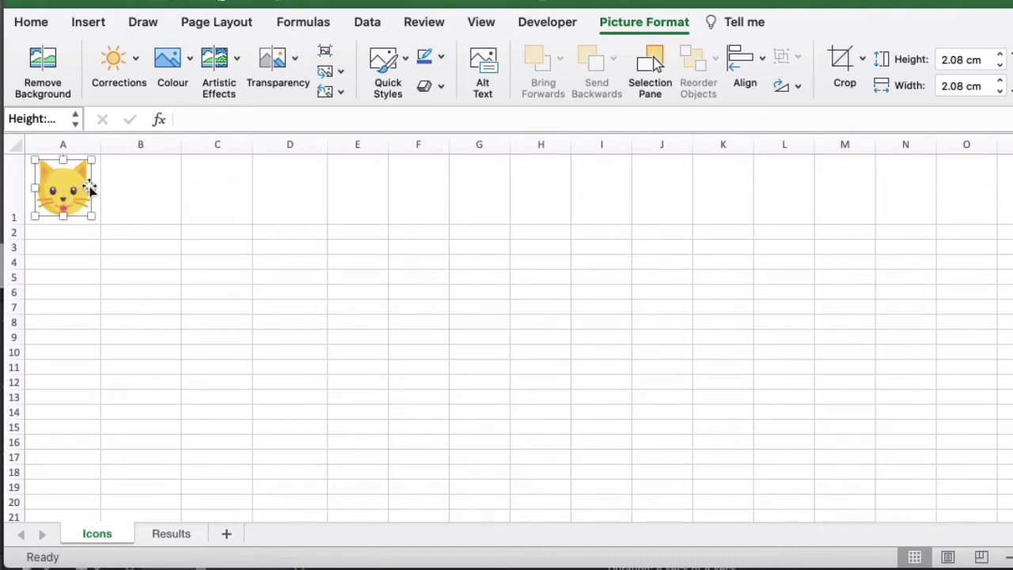
- Insert the picture file dog_icon.png from the petShelter folder at cell B1
click(122, 192)
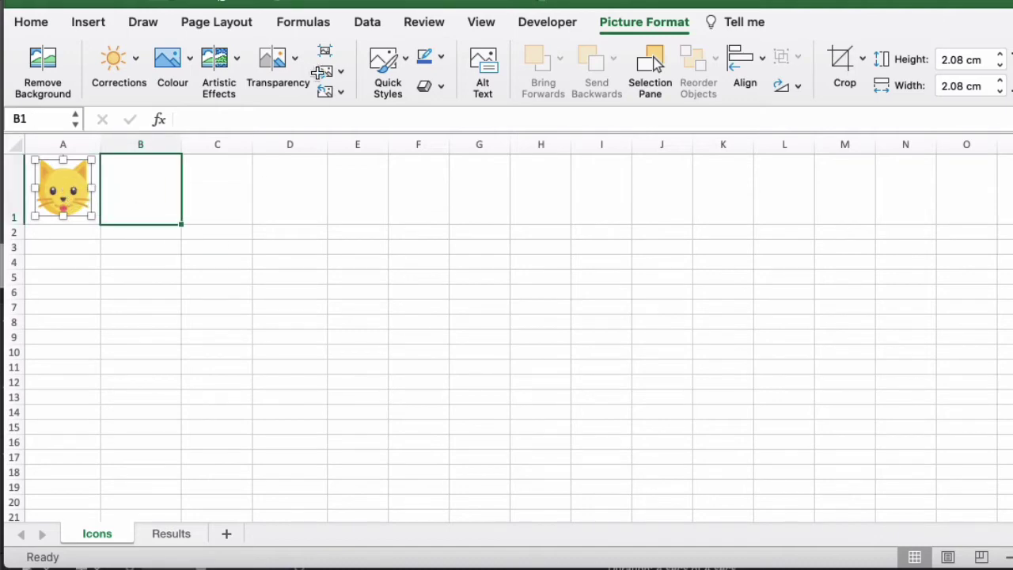
click(85, 24)
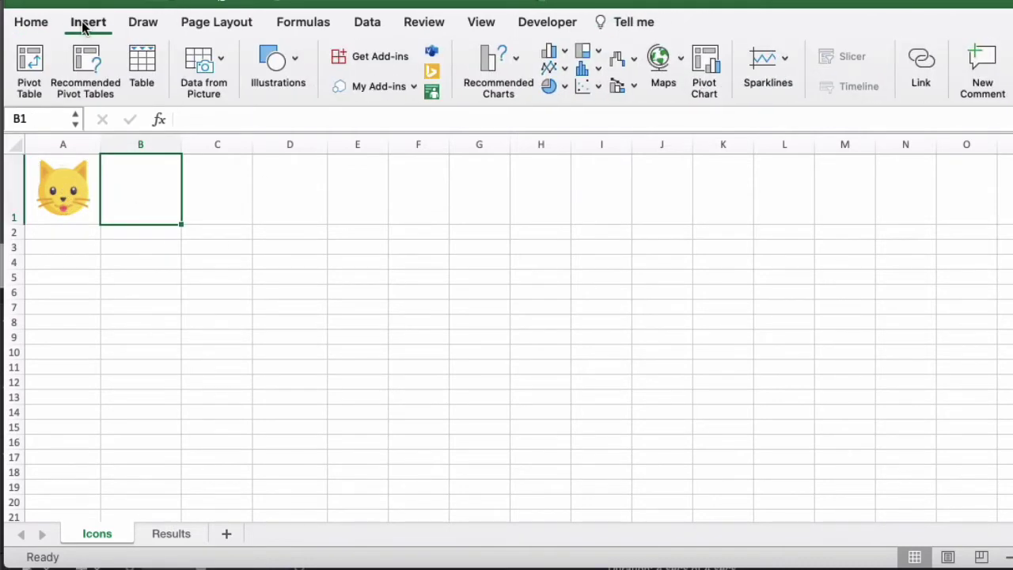
click(299, 67)
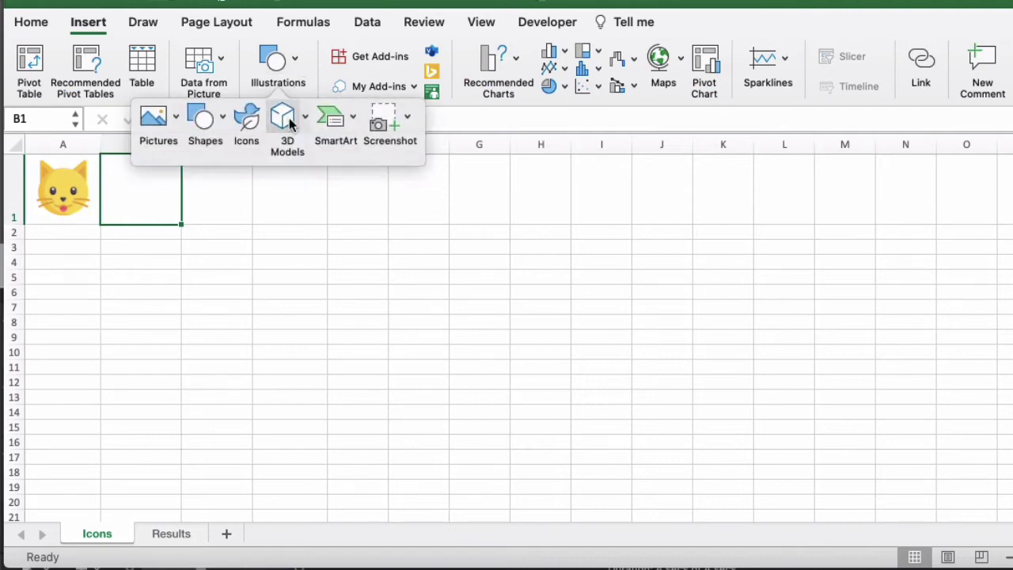
click(173, 119)
click(209, 172)
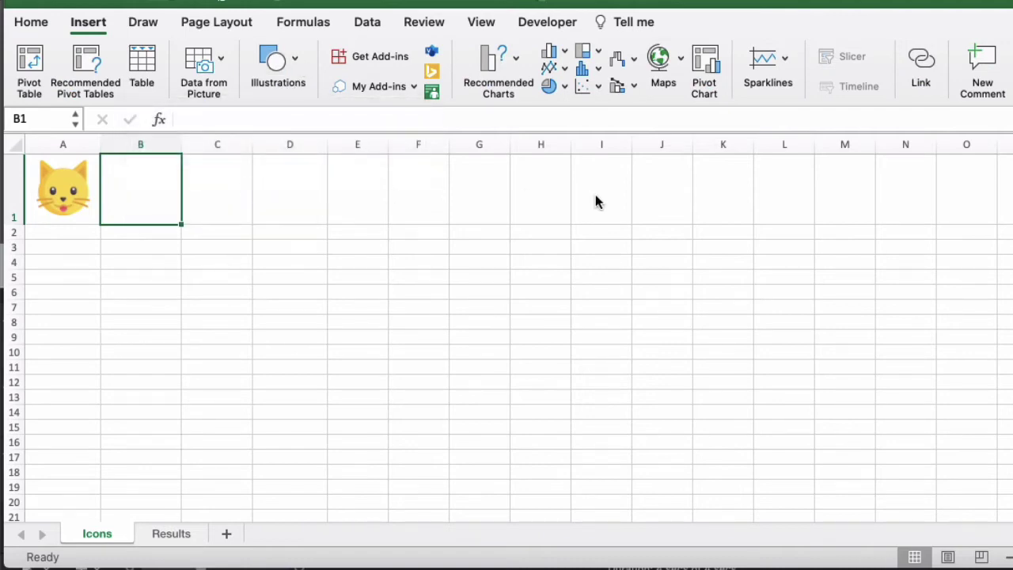
click(419, 91)
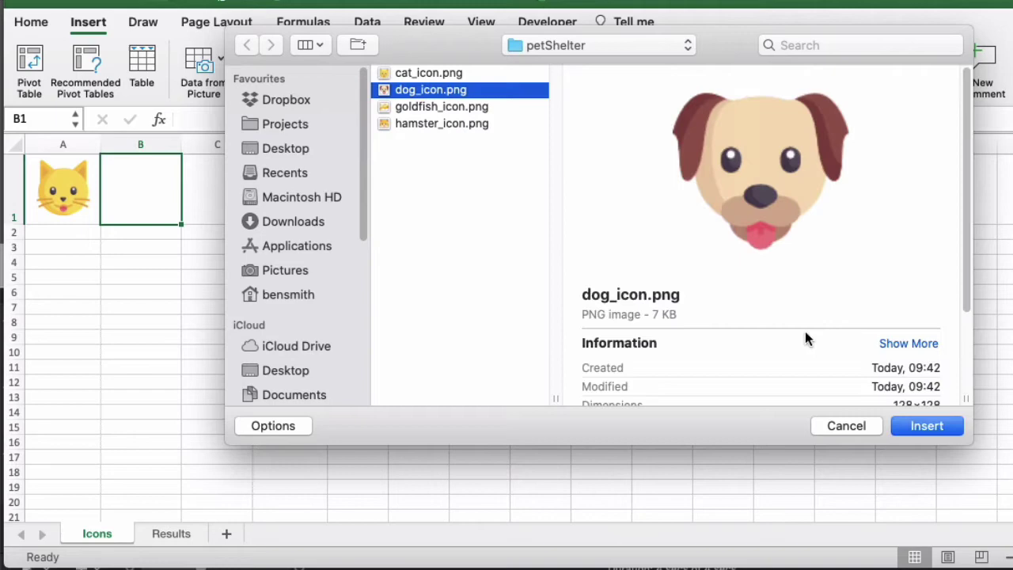
click(947, 427)
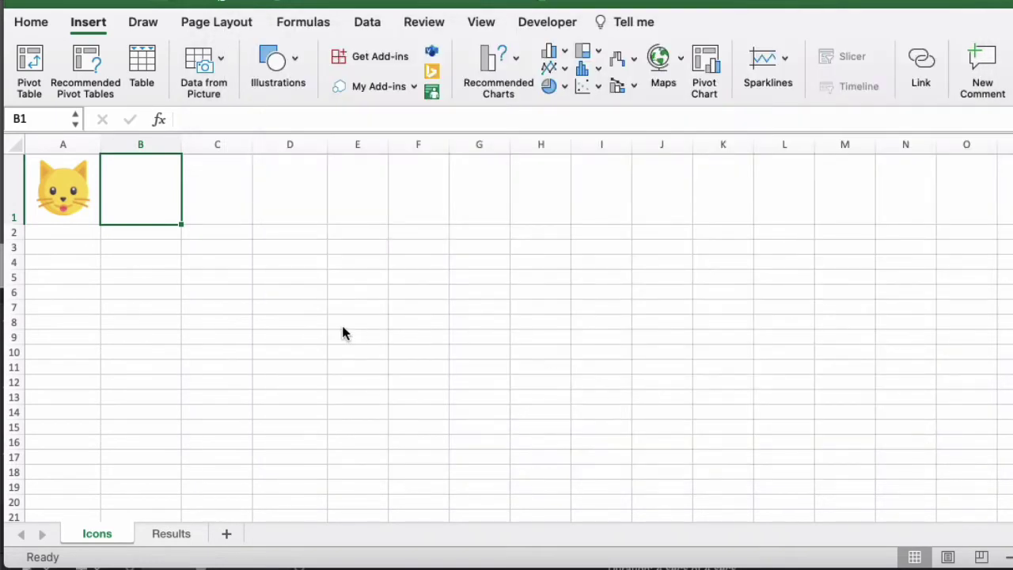
- Shrink the dog picture proportionally so that it fits inside cell B1
scroll(407, 419, down, 1)
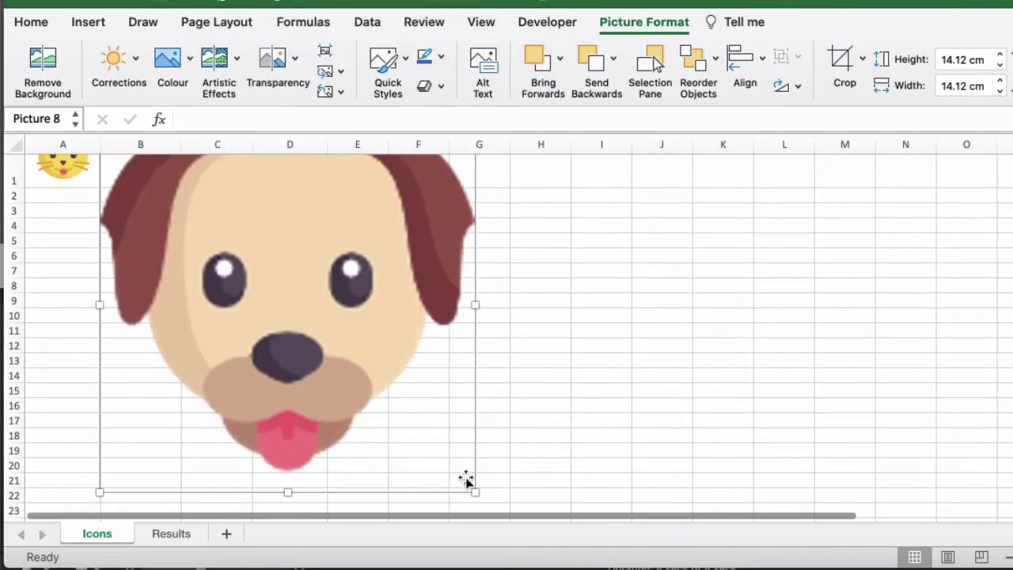
drag(473, 488, 199, 227)
scroll(198, 227, up, 1)
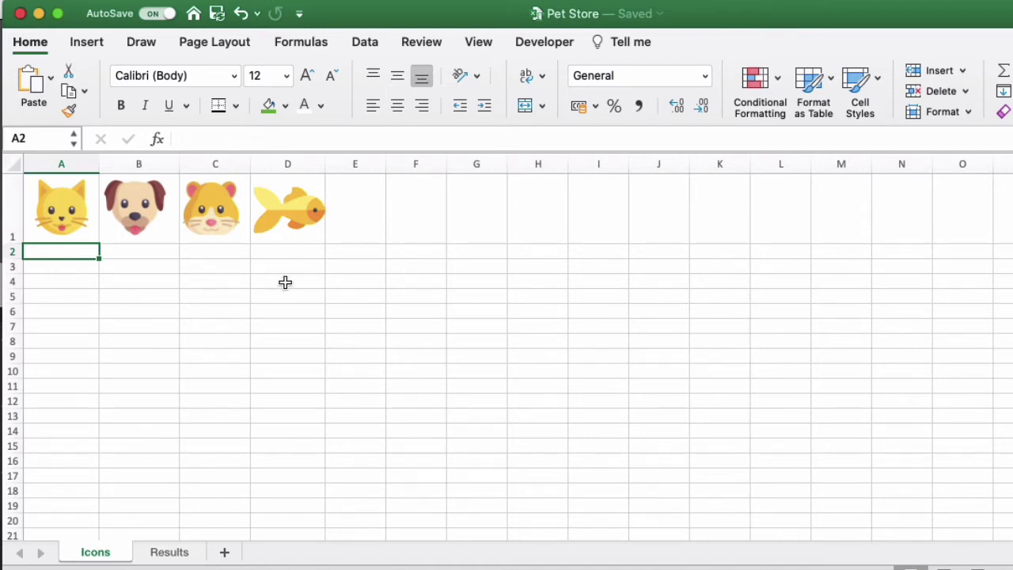
key(Up)
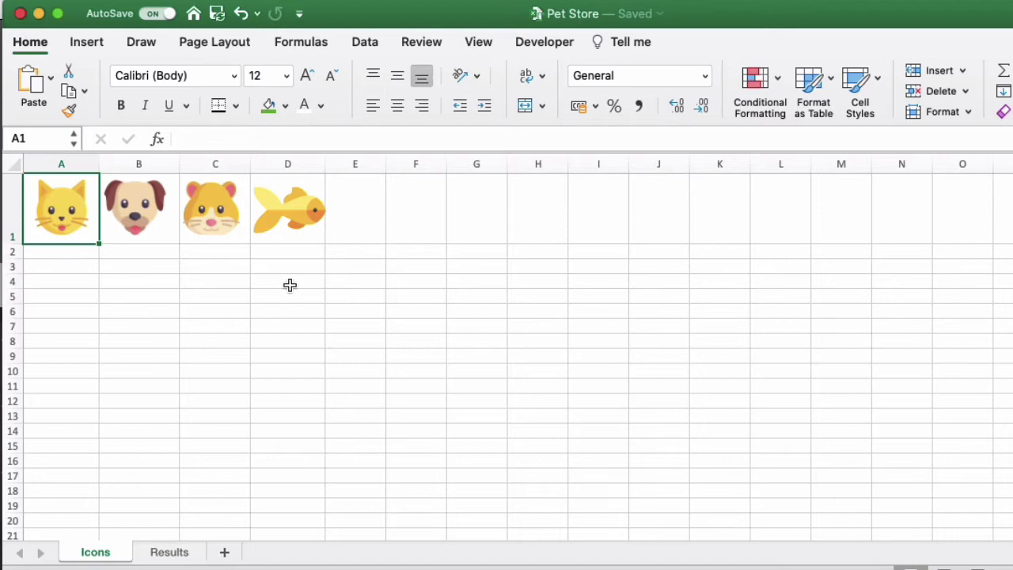
click(60, 210)
click(134, 199)
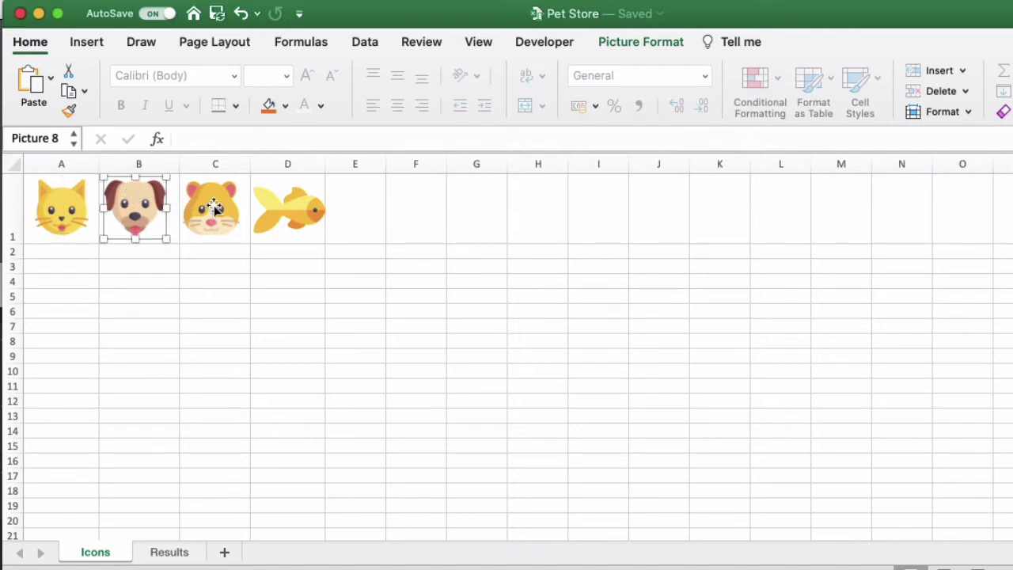
click(213, 207)
click(289, 219)
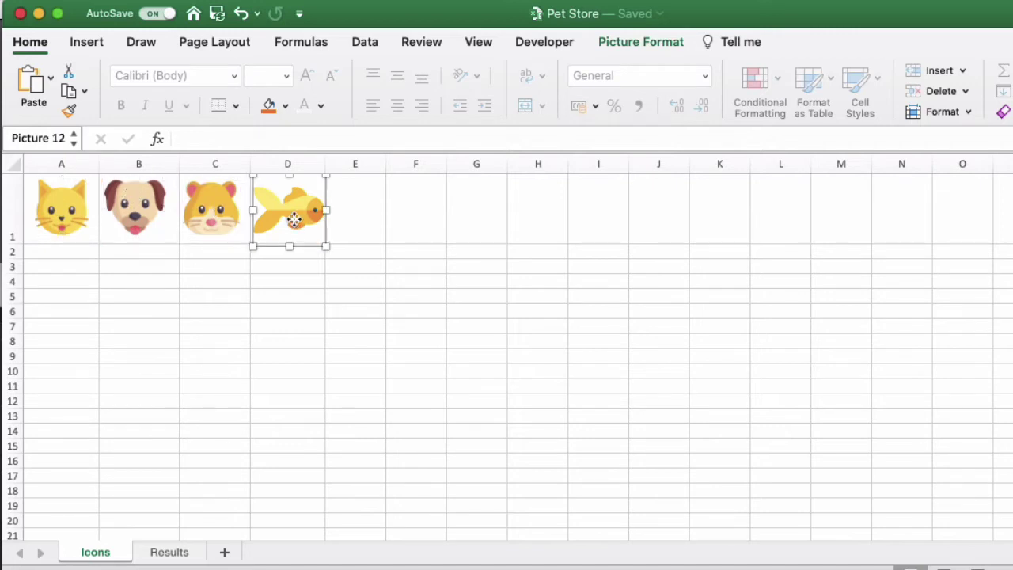
- Give cell A1, behind the cat picture, the defined name cat
click(34, 248)
key(Up)
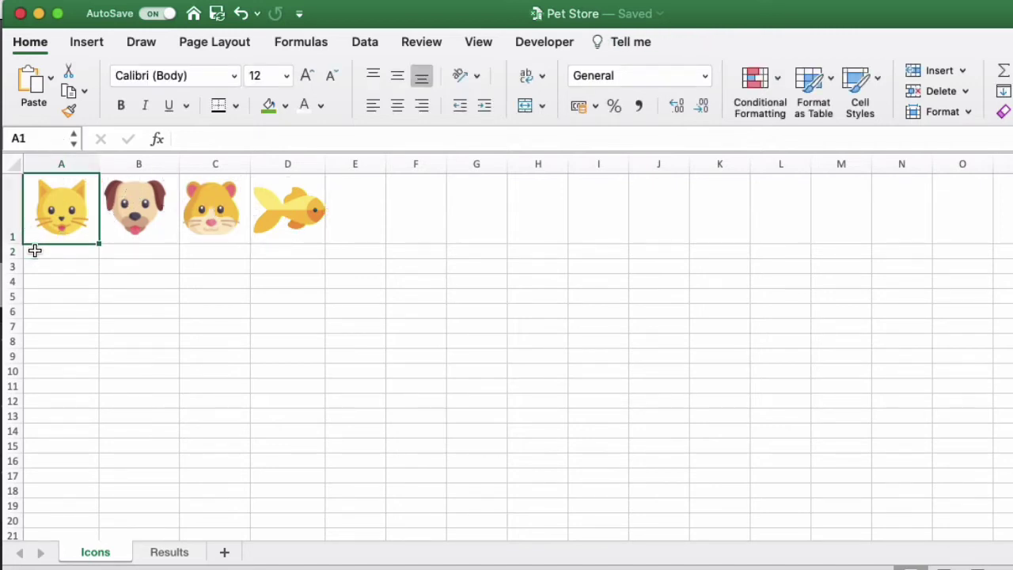
click(39, 137)
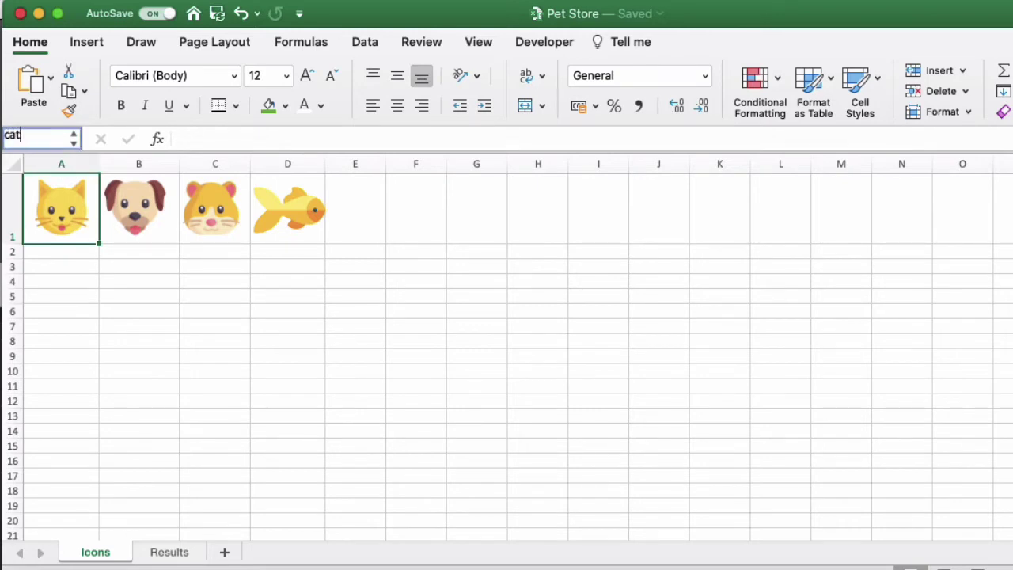
key(Return)
- Name cell B1 behind the dog picture dog and cell C1 behind the hamster picture hamster
click(139, 207)
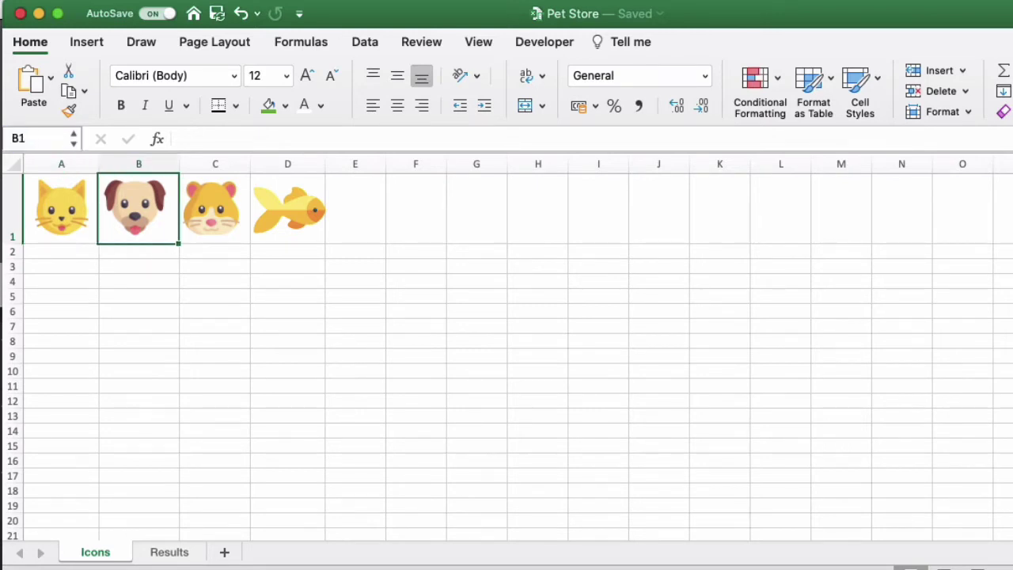
click(42, 138)
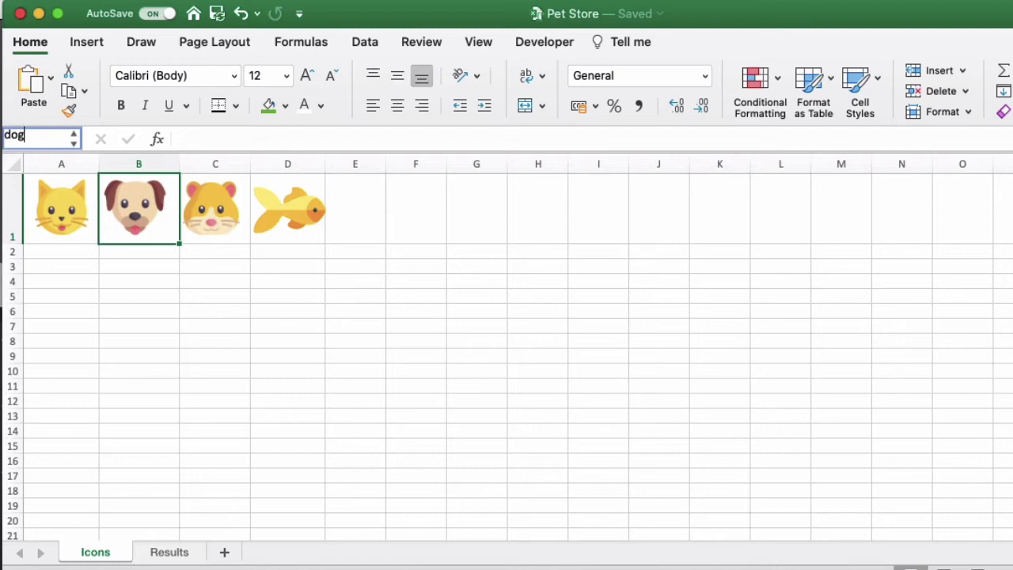
key(Return)
click(215, 208)
click(42, 138)
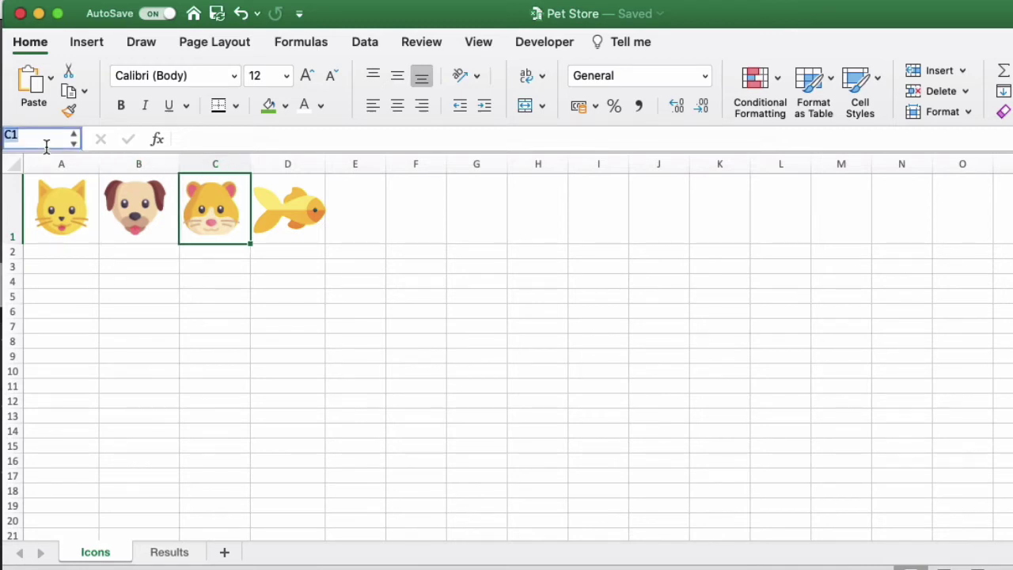
key(Return)
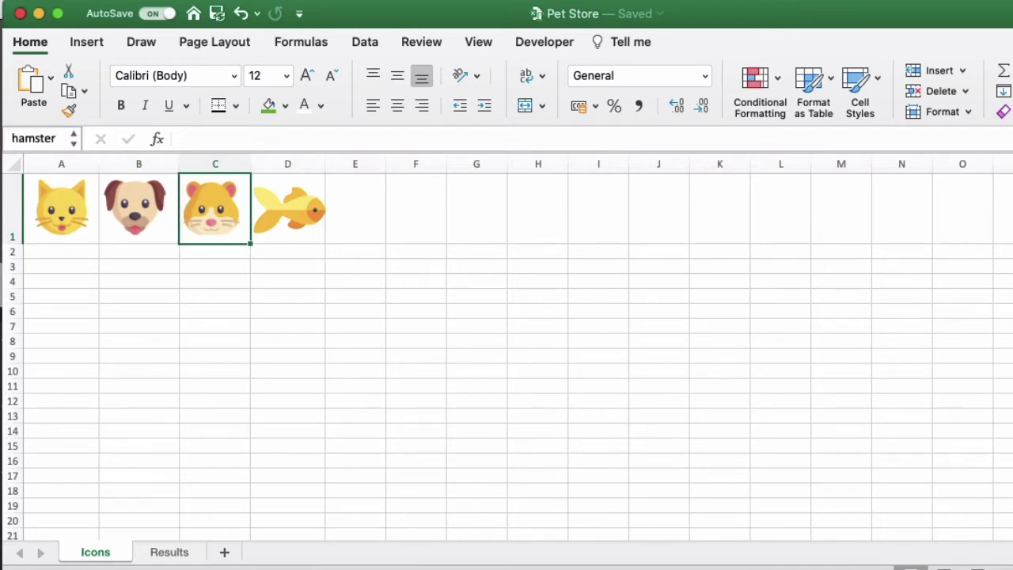
- Give cell D1, behind the goldfish picture, the defined name fish
click(287, 207)
click(53, 138)
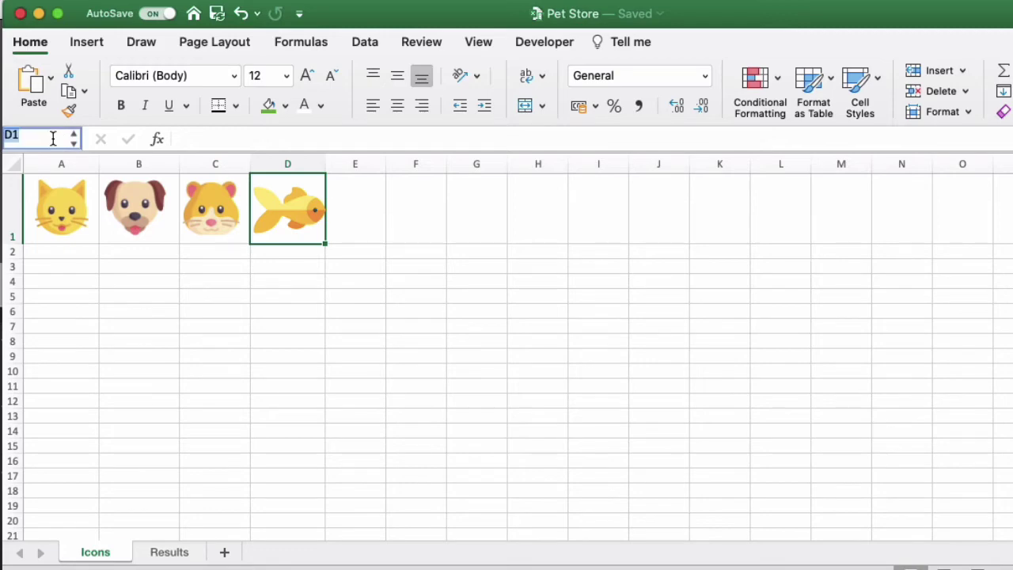
key(Return)
- On the Results sheet, restrict cell D2 to a drop-down list of Dog, Cat, Hamster, Fish and choose Dog from it
click(365, 42)
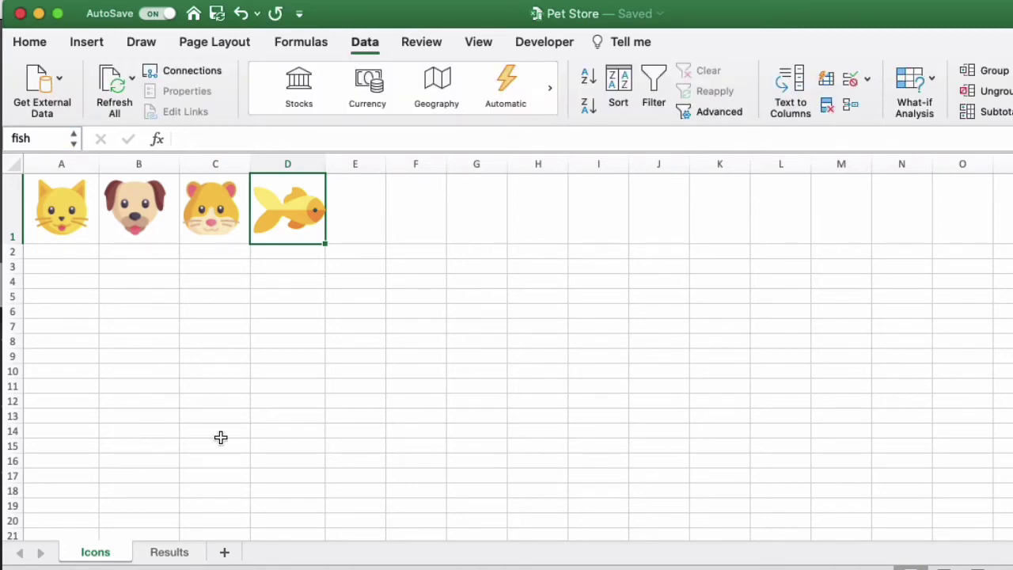
click(170, 552)
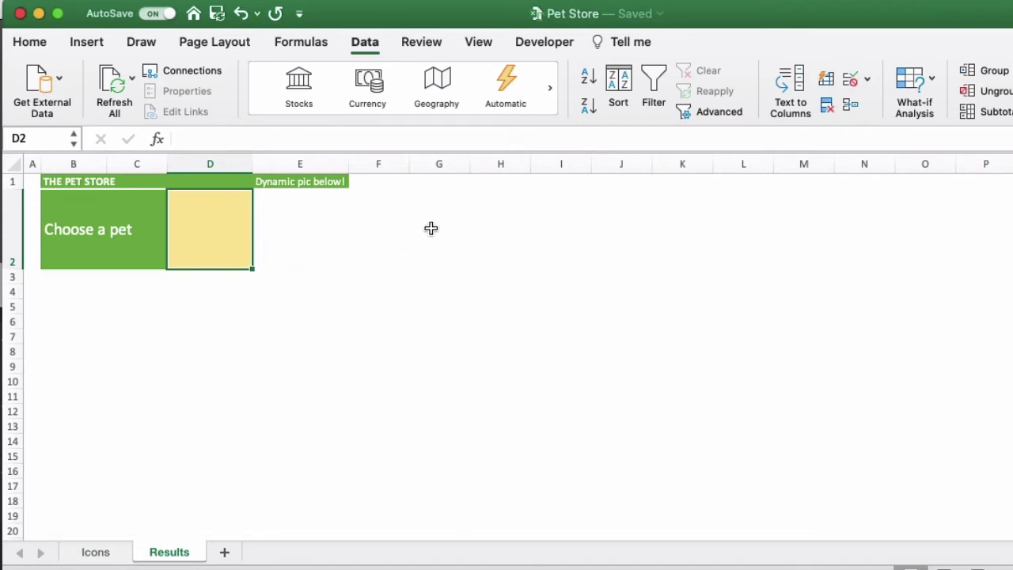
click(371, 47)
click(373, 47)
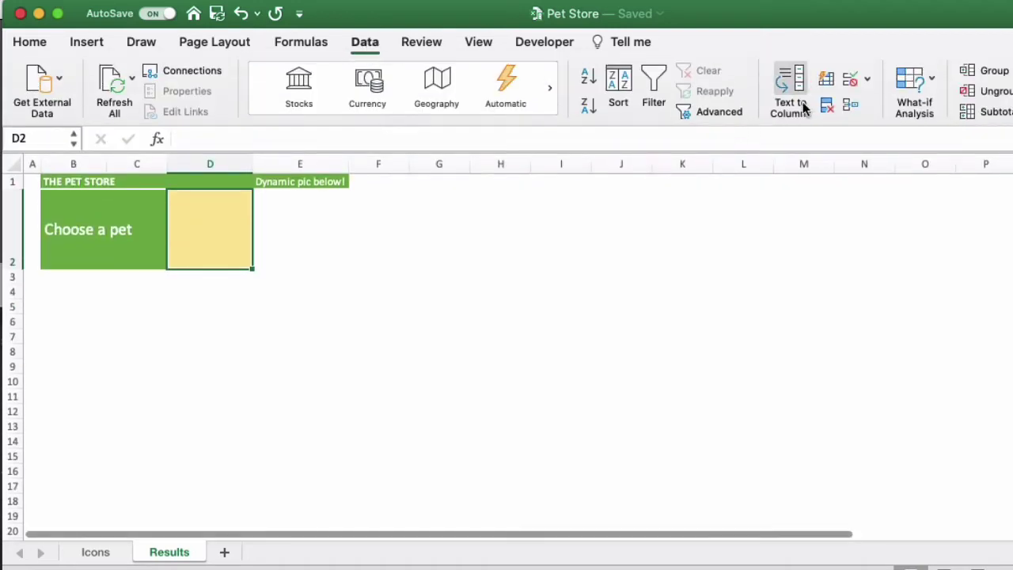
click(852, 85)
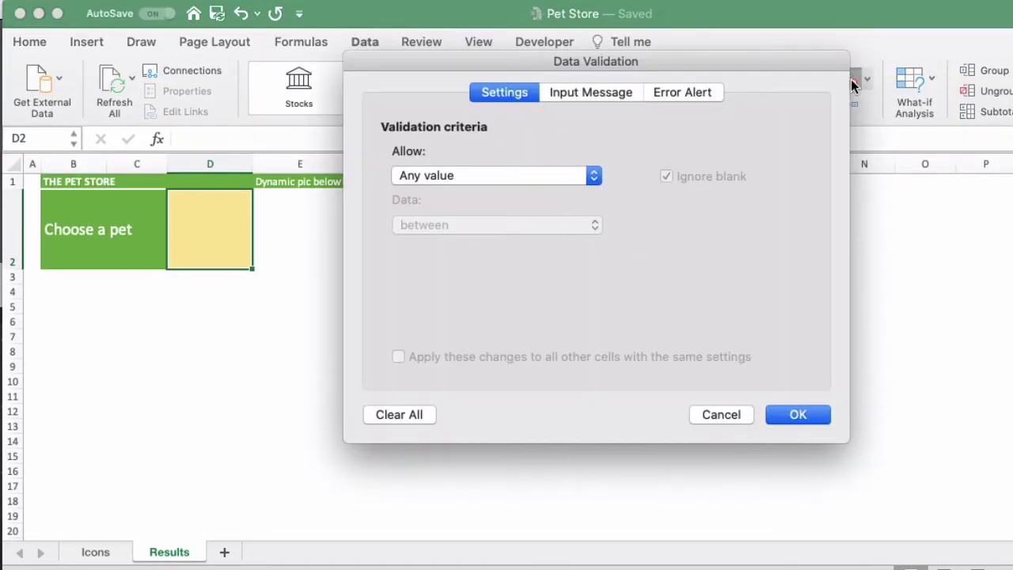
click(529, 179)
click(508, 226)
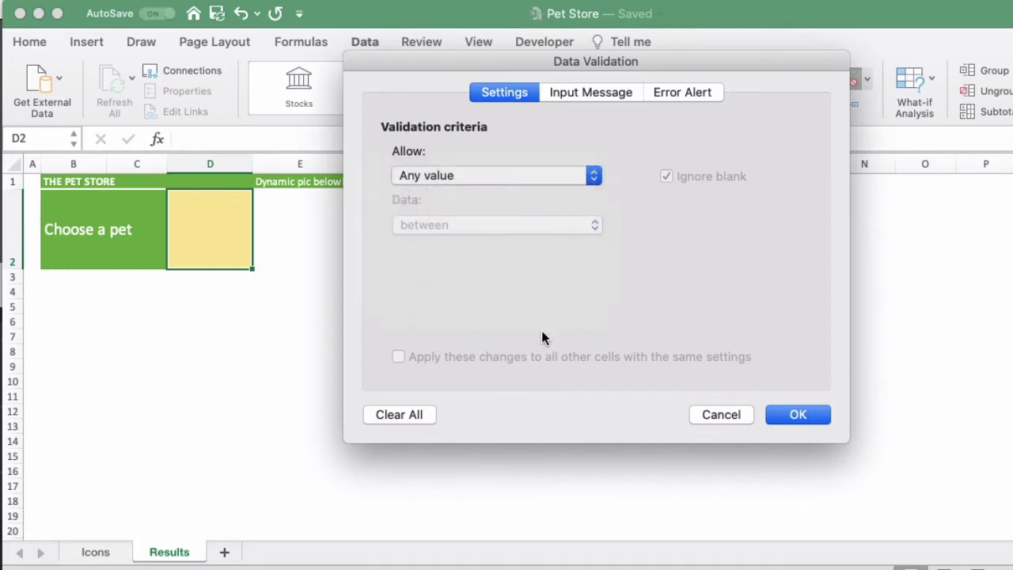
click(452, 274)
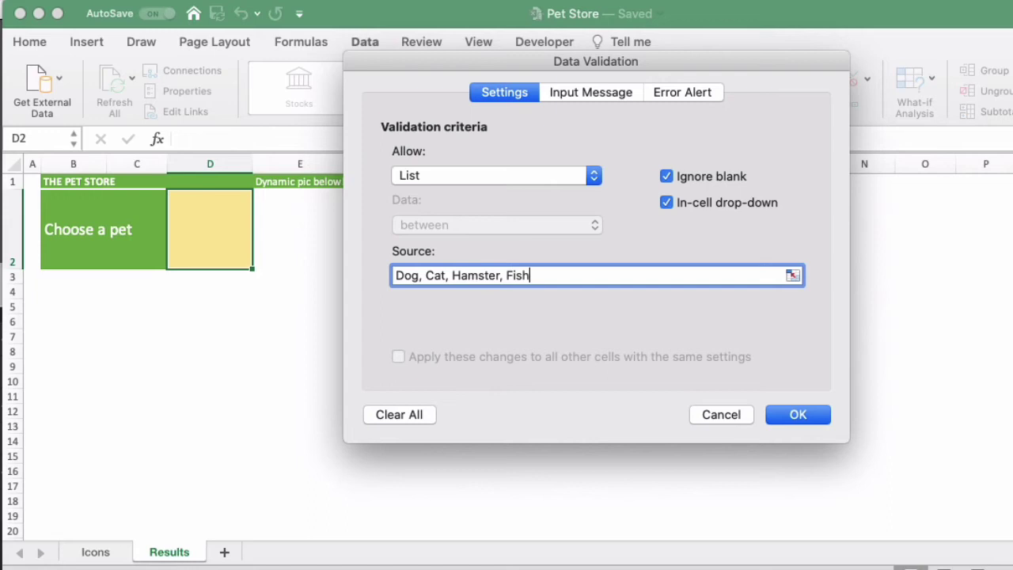
click(794, 414)
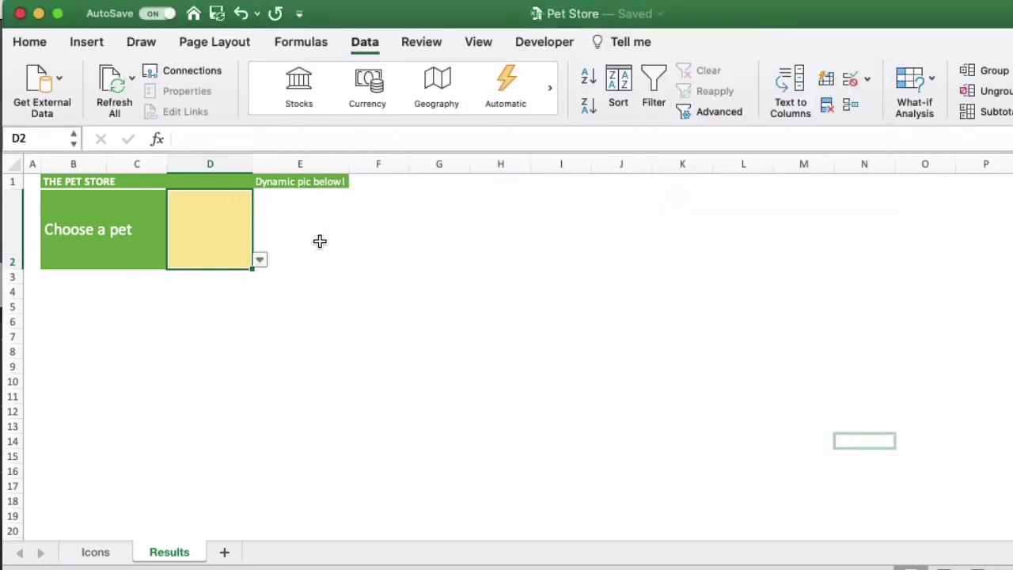
click(260, 259)
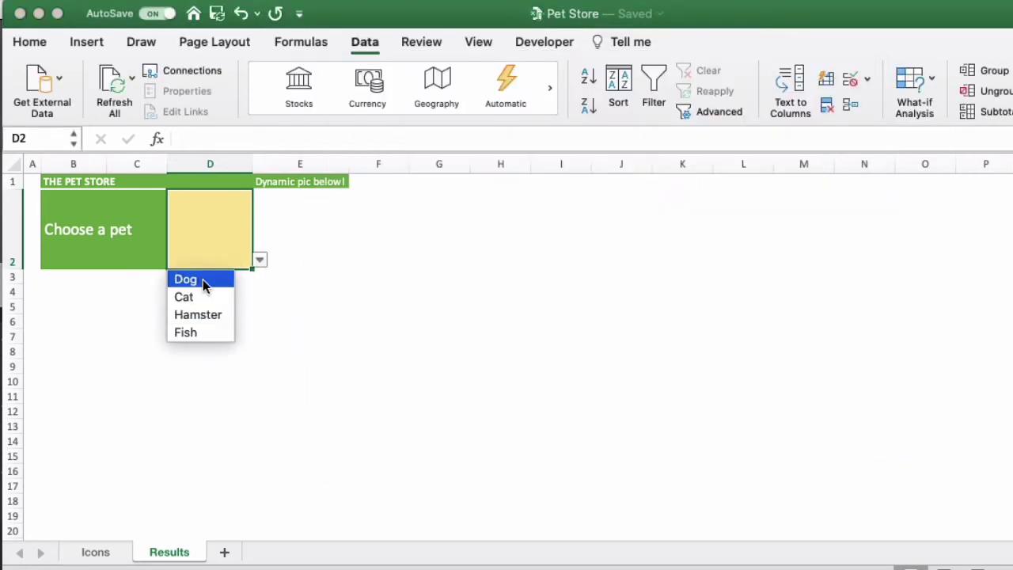
click(203, 280)
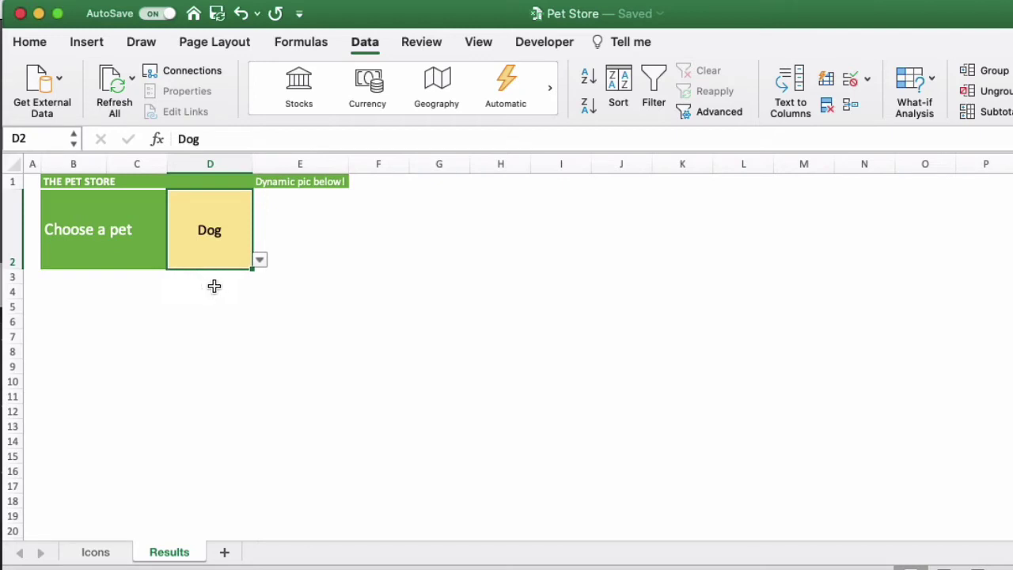
- Insert the picture file dog_icon.png from the petShelter folder at cell E2 of the Results sheet
click(325, 229)
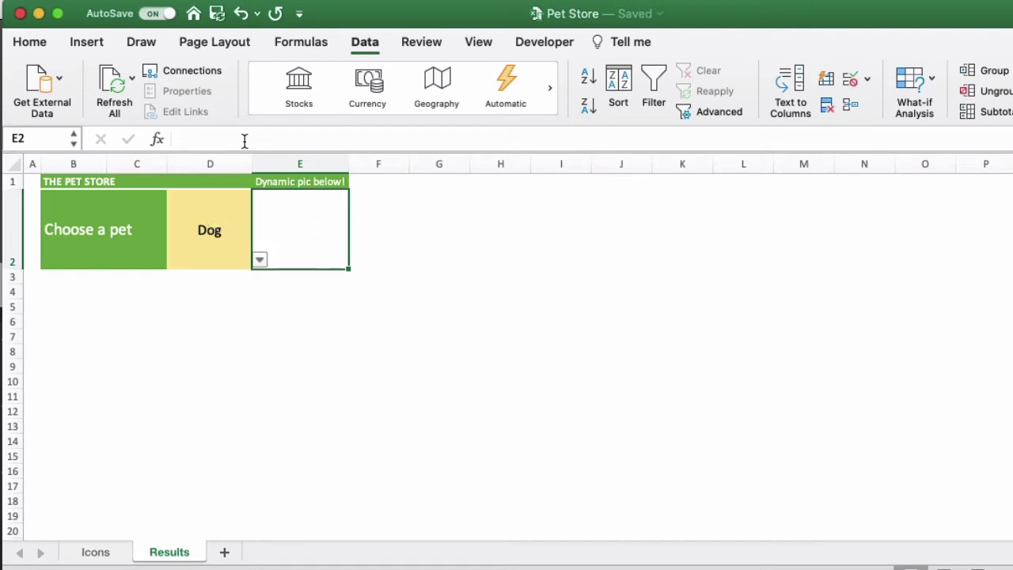
click(87, 44)
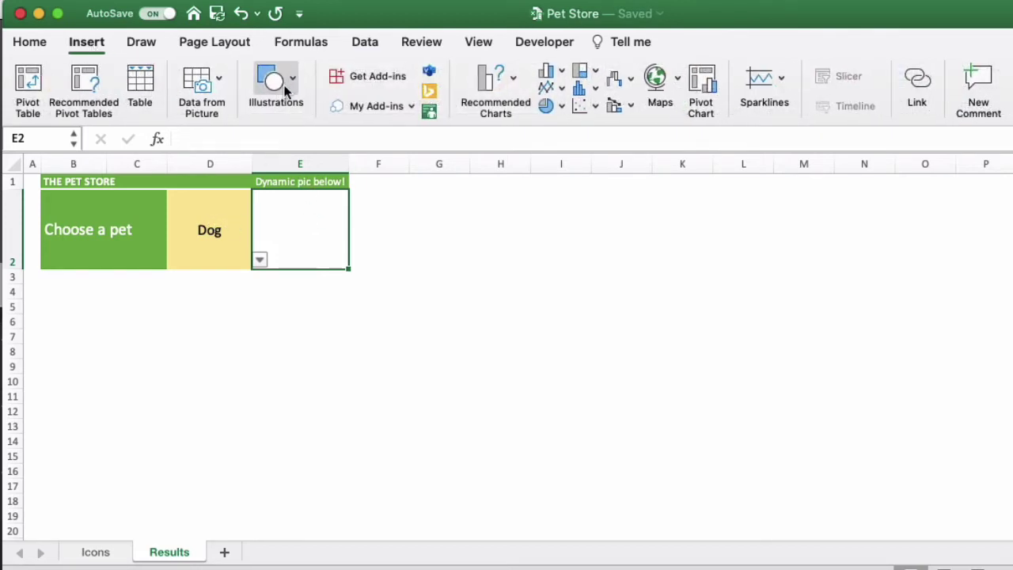
click(287, 89)
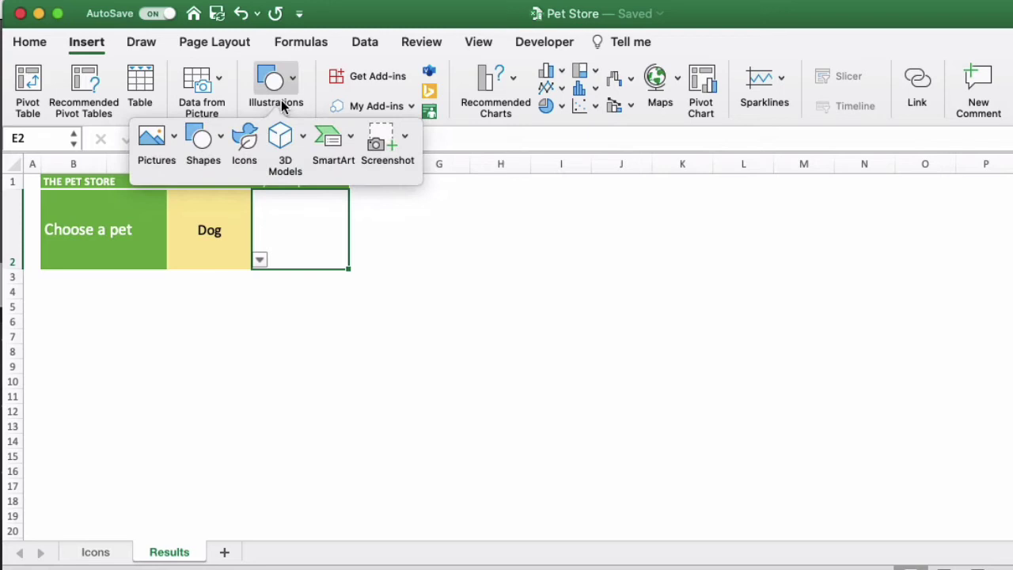
click(171, 141)
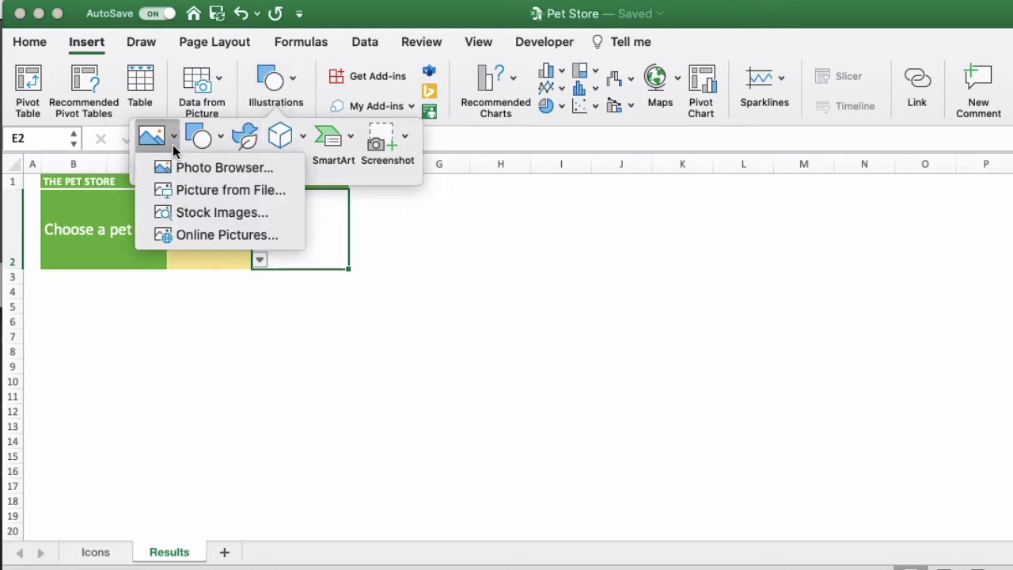
click(217, 192)
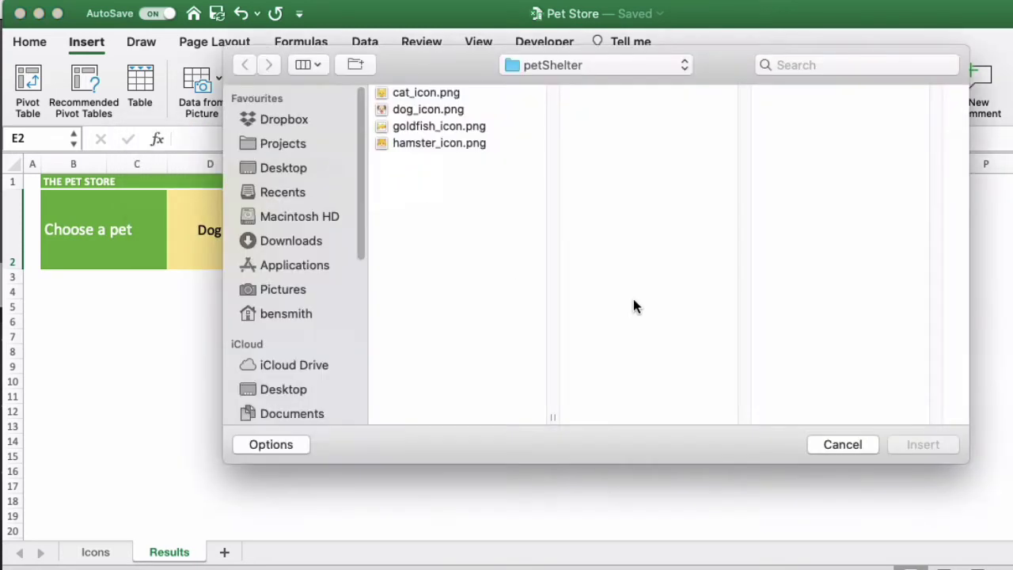
click(443, 91)
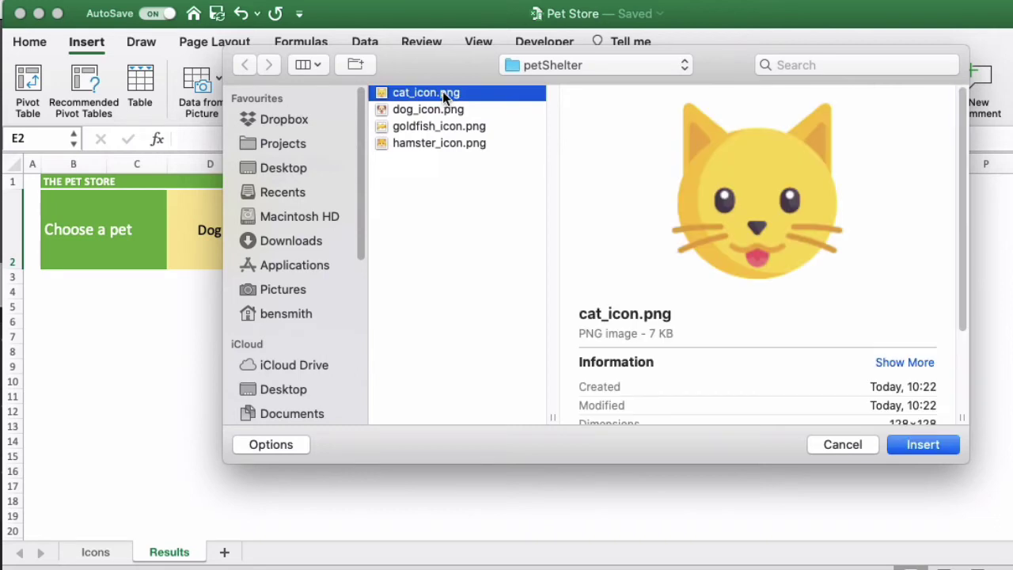
click(443, 110)
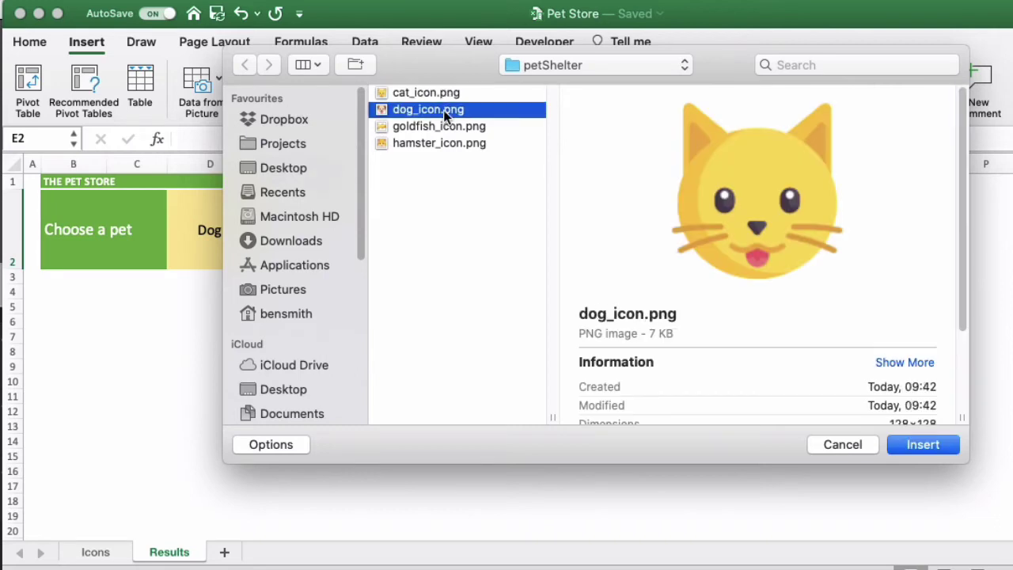
click(922, 445)
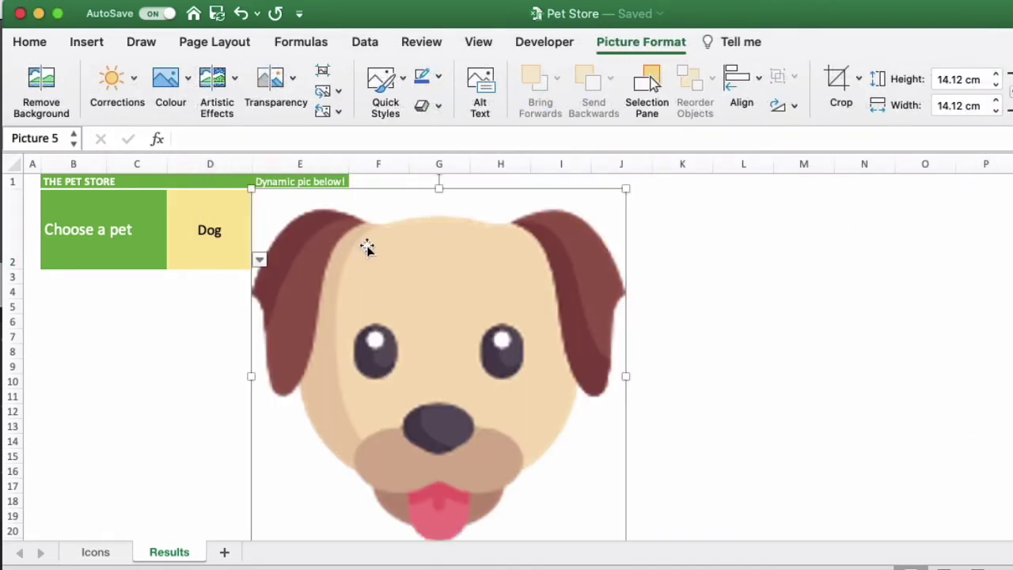
- Shrink the inserted dog picture proportionally and position it inside cell E2 beneath the "Dynamic pic below!" heading
scroll(649, 513, down, 2)
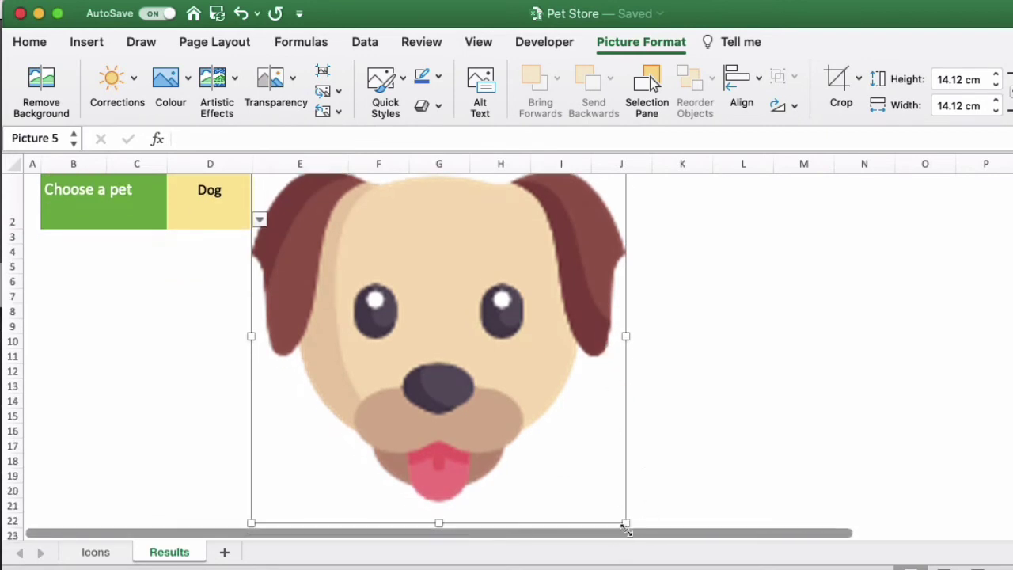
scroll(623, 524, up, 1)
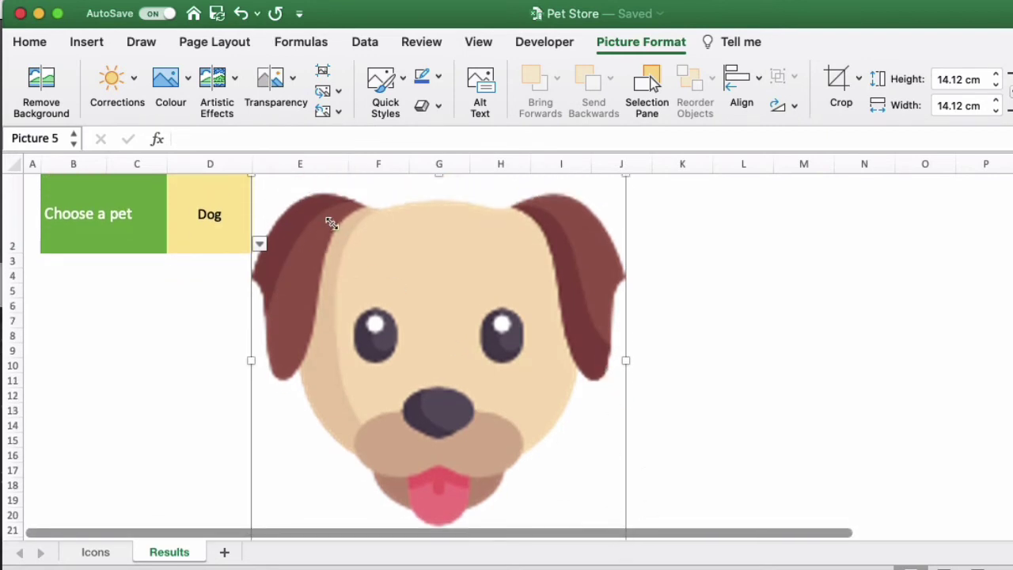
scroll(586, 411, down, 3)
drag(630, 483, 309, 194)
drag(293, 170, 292, 221)
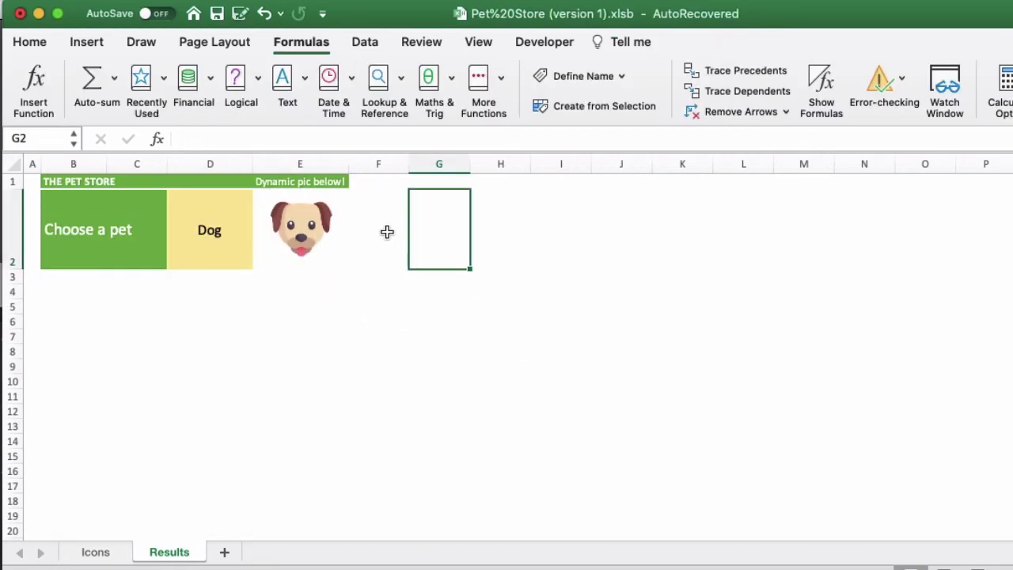
- Define the workbook name Picture with the reference formula =INDIRECT(Results!$D$2)
click(300, 42)
click(301, 43)
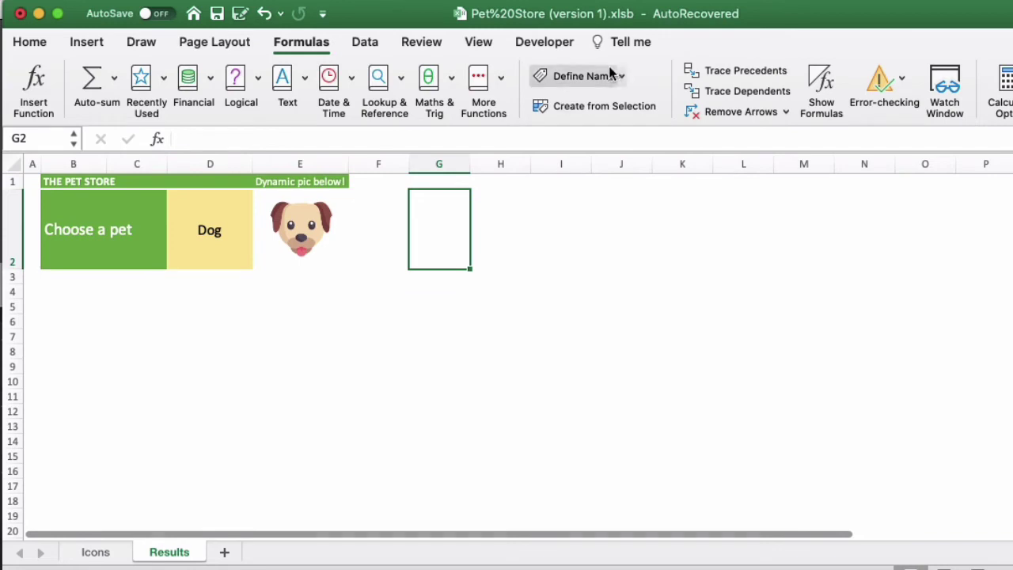
click(596, 78)
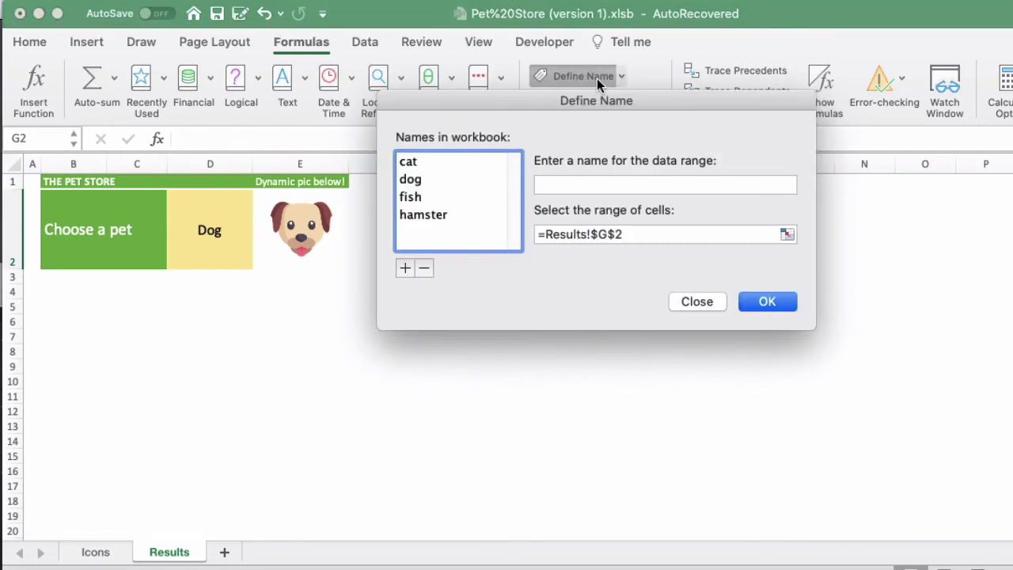
click(592, 184)
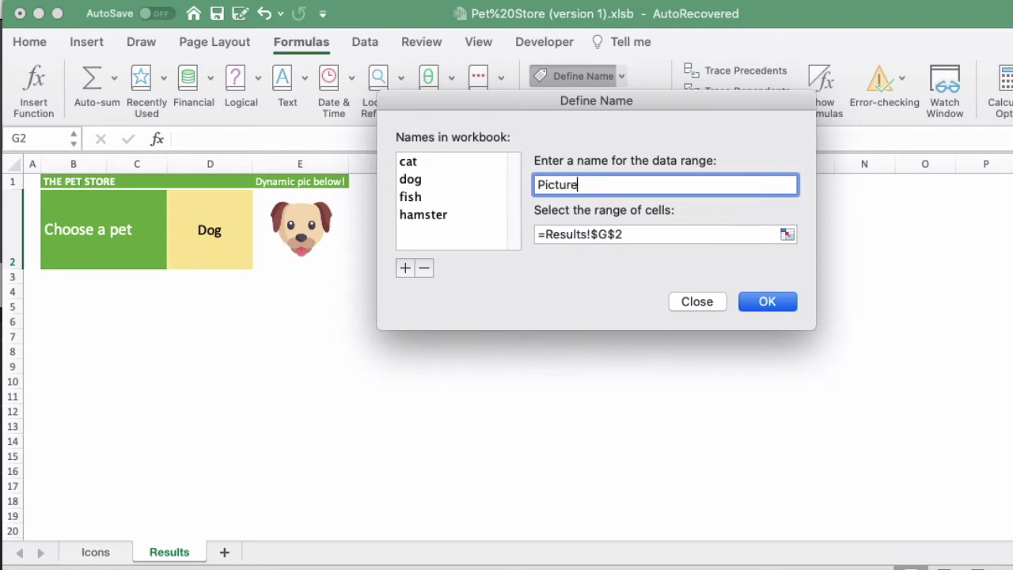
click(672, 233)
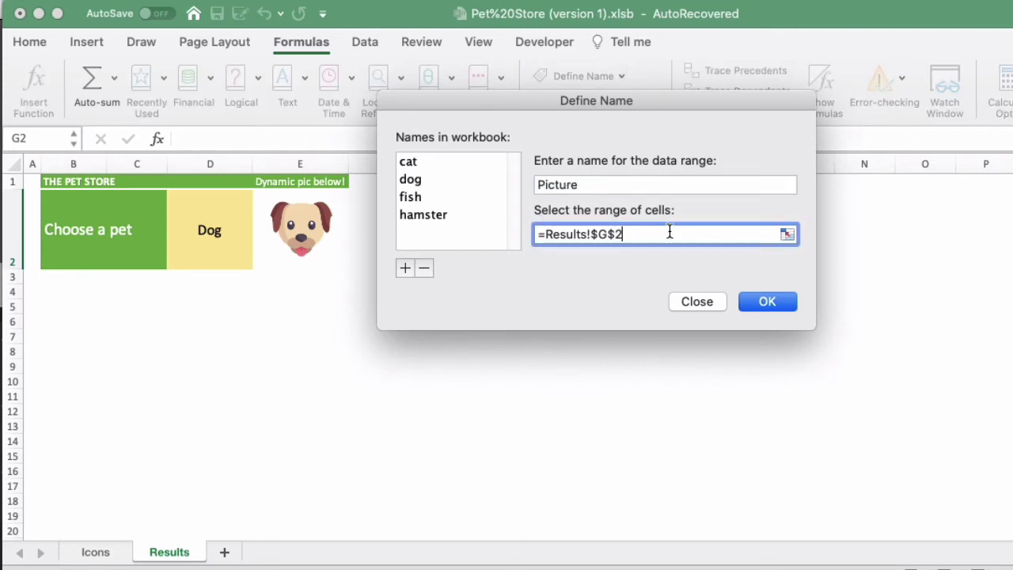
drag(670, 232, 466, 234)
text(=INDIRECT()
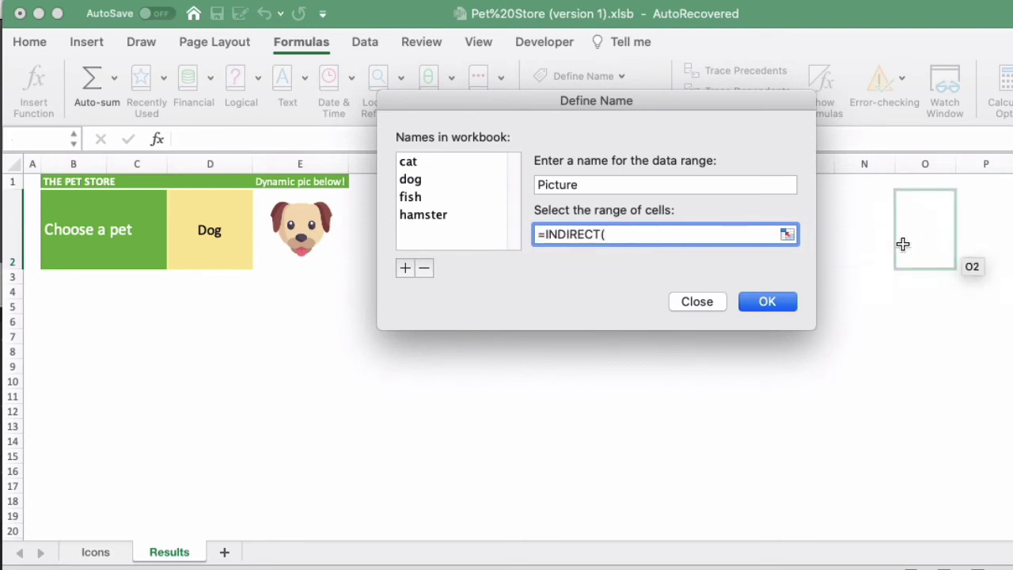
click(787, 234)
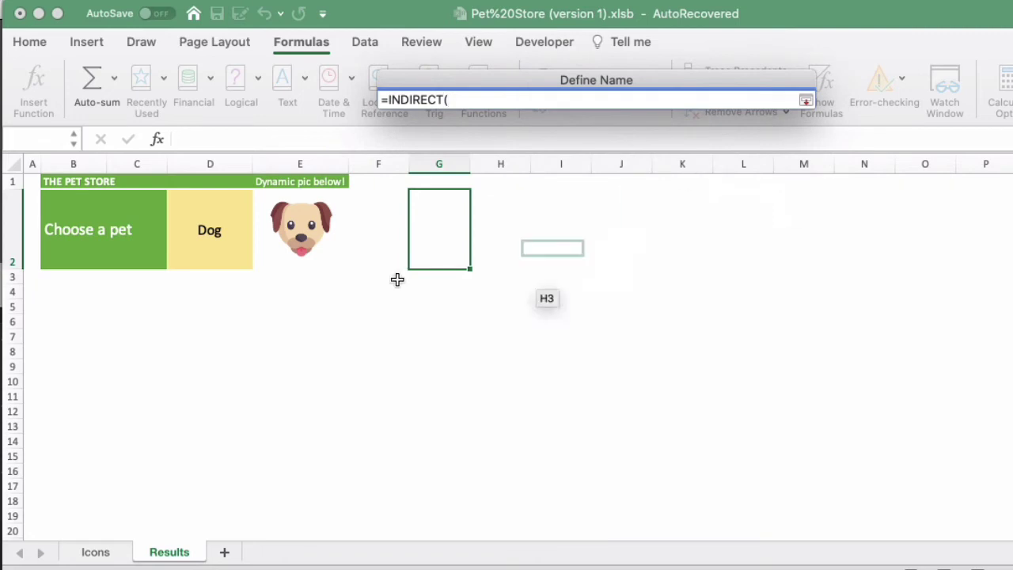
click(218, 231)
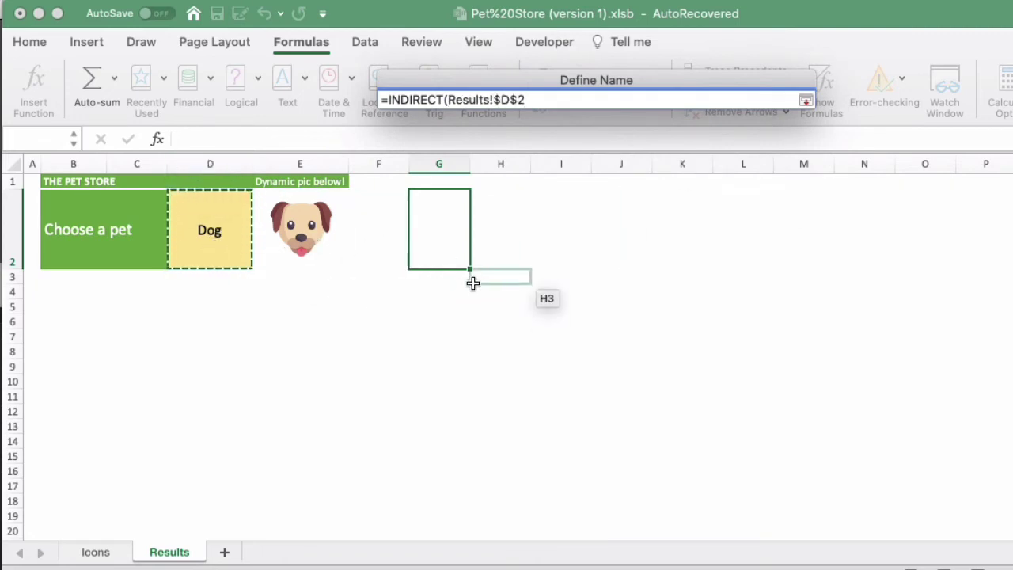
text())
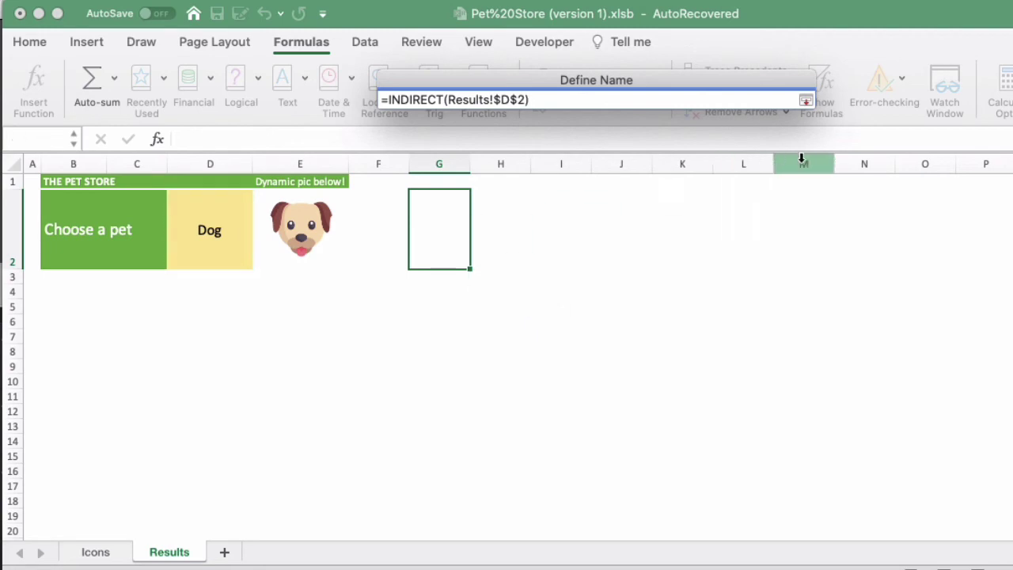
click(805, 101)
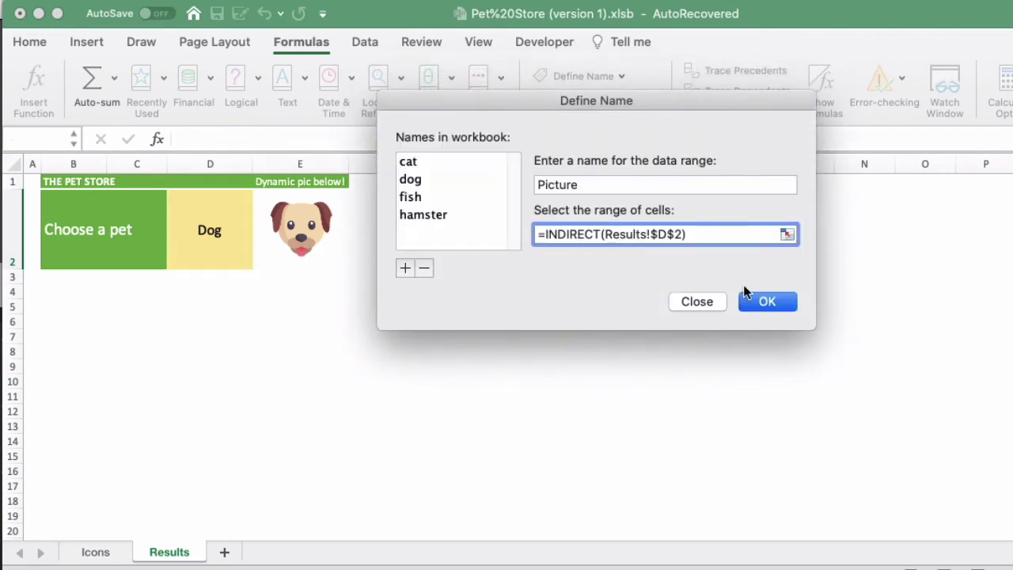
click(766, 301)
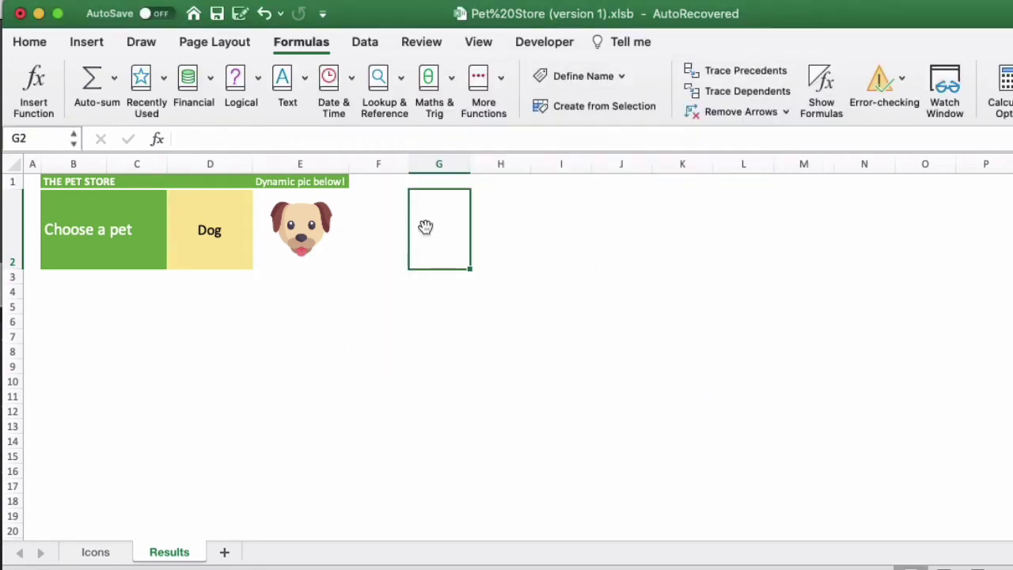
- Switch the pet choice in cell D2 to Cat and back to Dog to check whether the picture responds
click(307, 227)
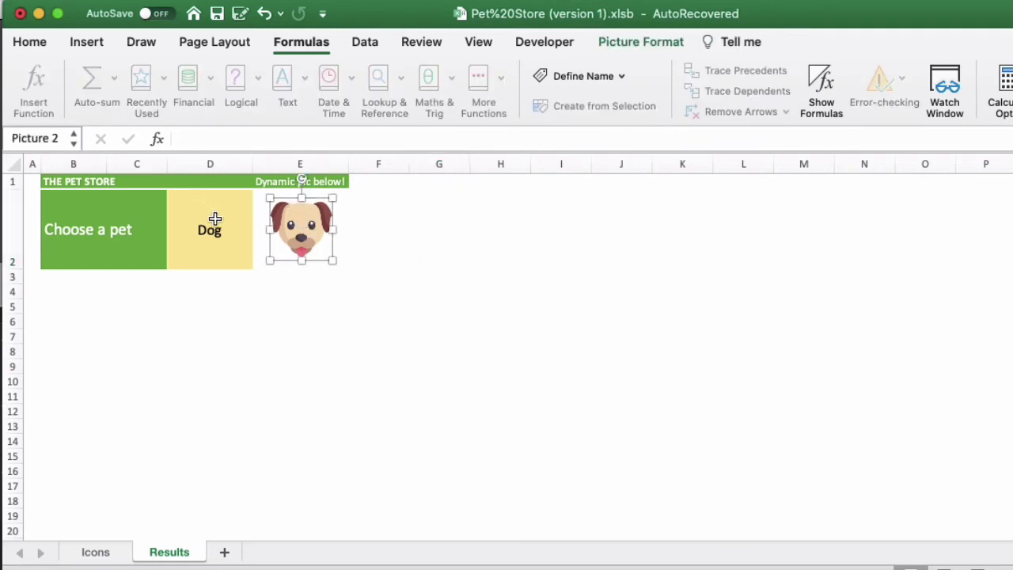
click(514, 292)
click(225, 230)
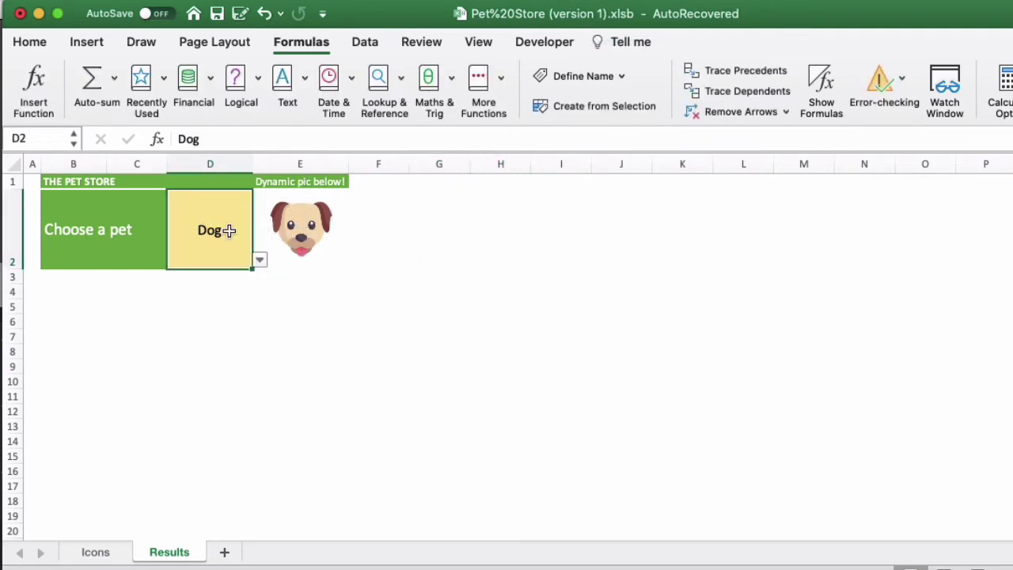
click(260, 261)
click(214, 293)
click(260, 260)
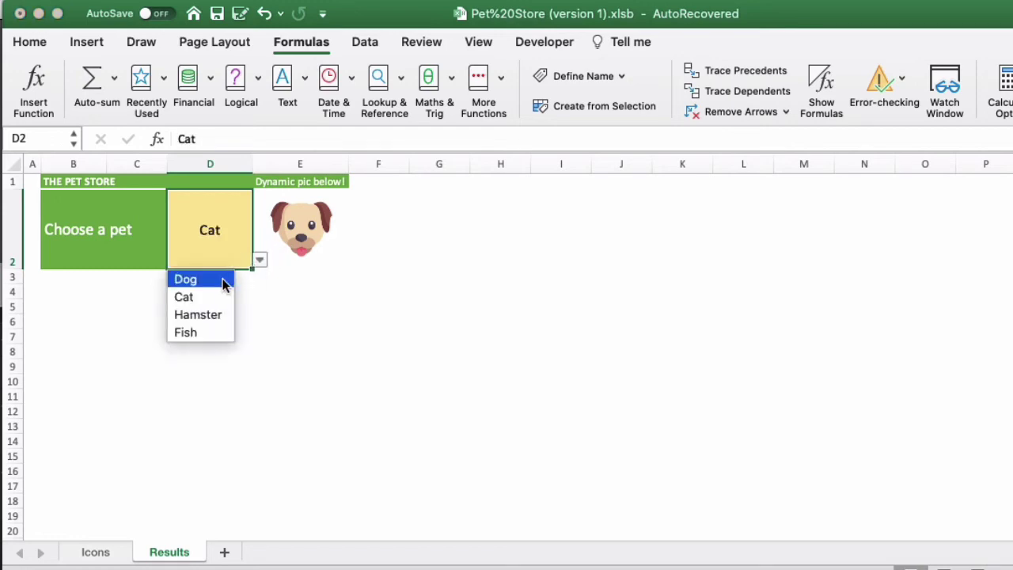
click(223, 285)
- Link the dog picture in cell E2 to the defined name with the formula =Picture
click(310, 245)
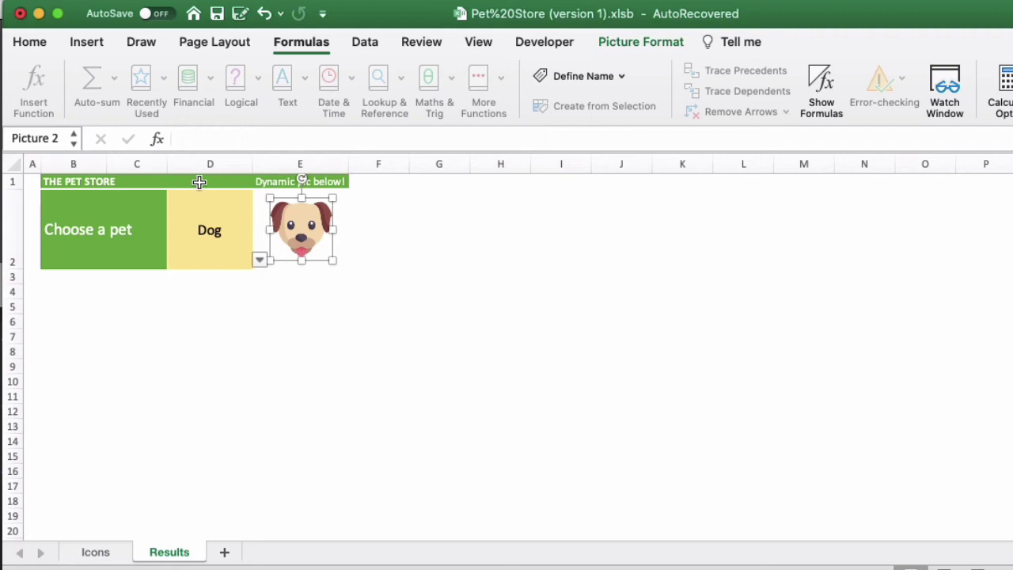
click(233, 140)
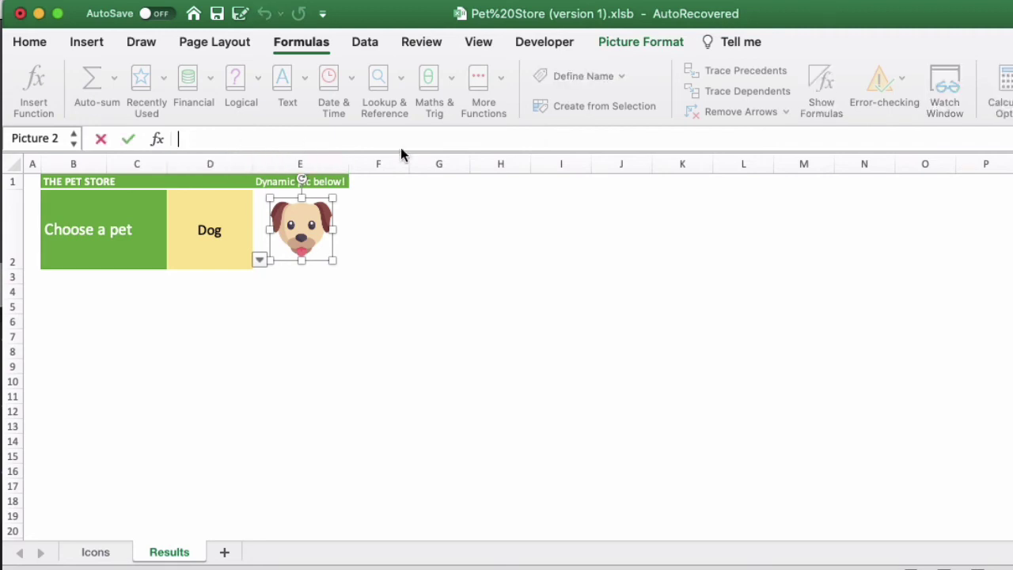
text(=Picture)
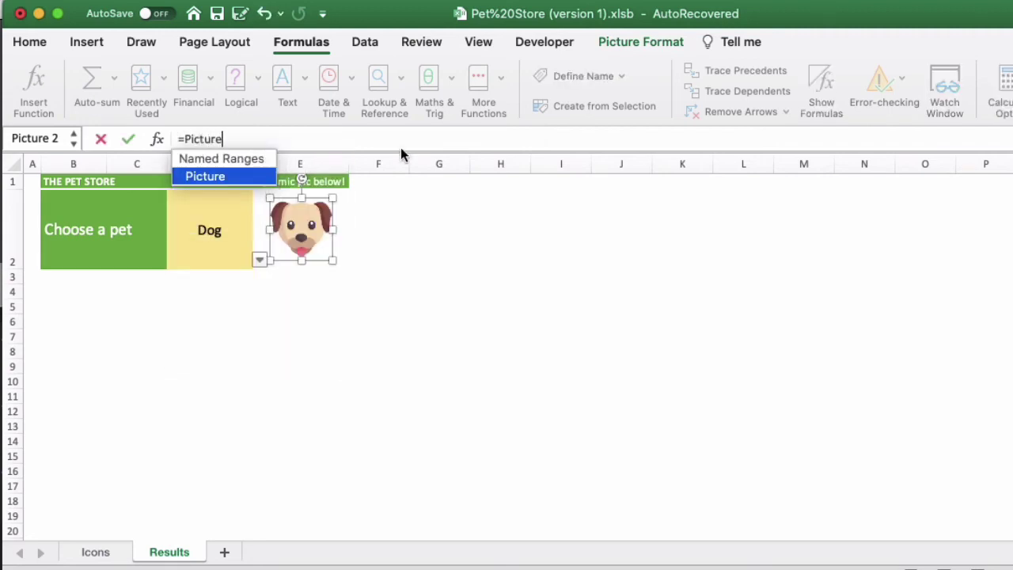
key(Return)
click(414, 238)
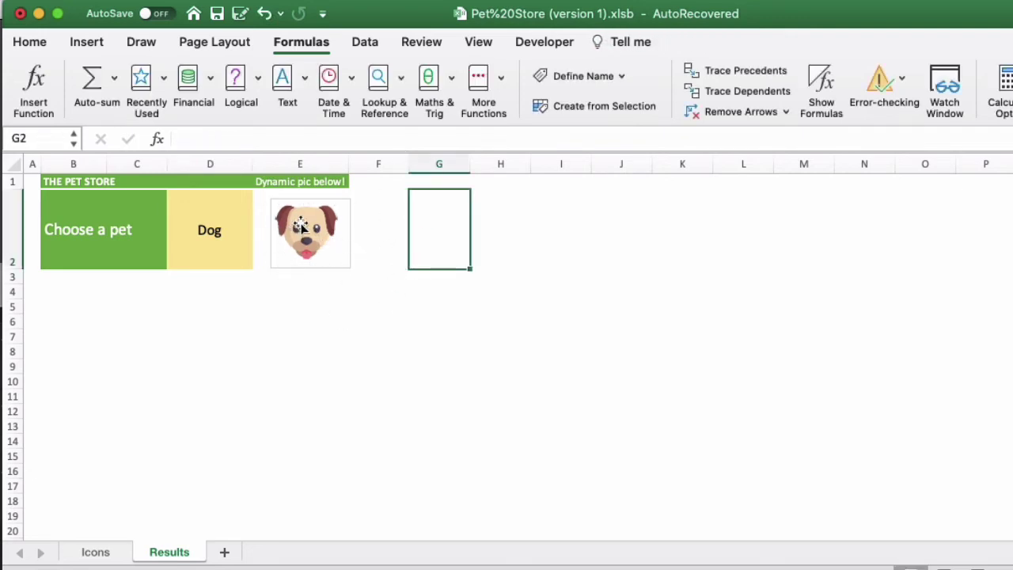
- Switch the pet choice in cell D2 through Cat, Hamster and Fish to test the linked picture
click(110, 552)
click(180, 556)
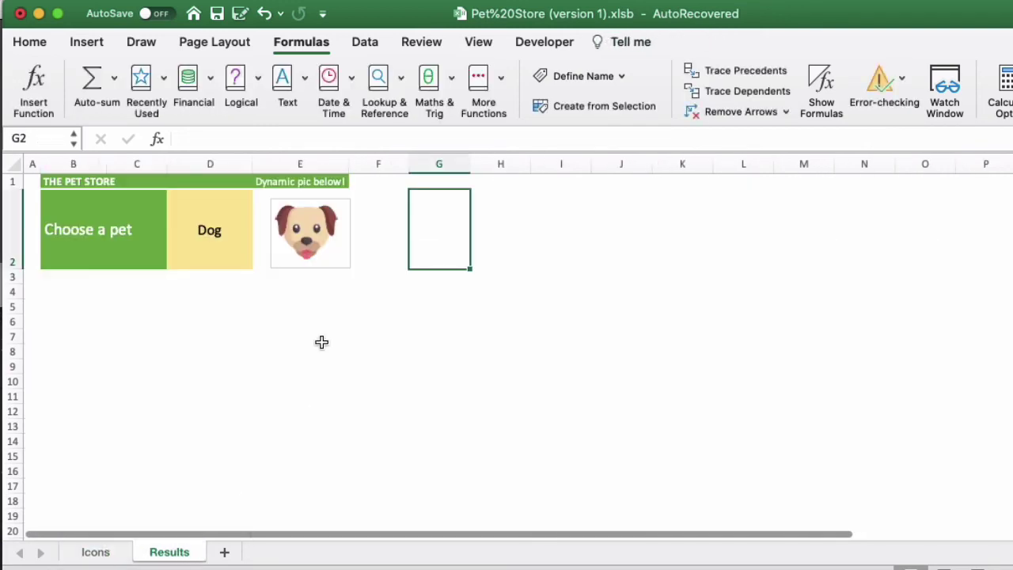
click(210, 229)
click(260, 260)
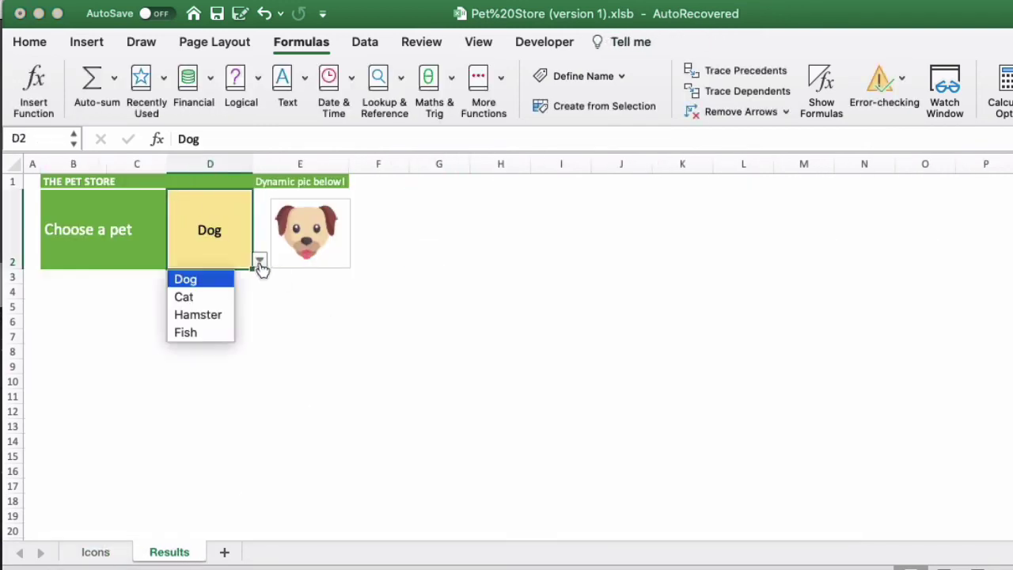
click(189, 297)
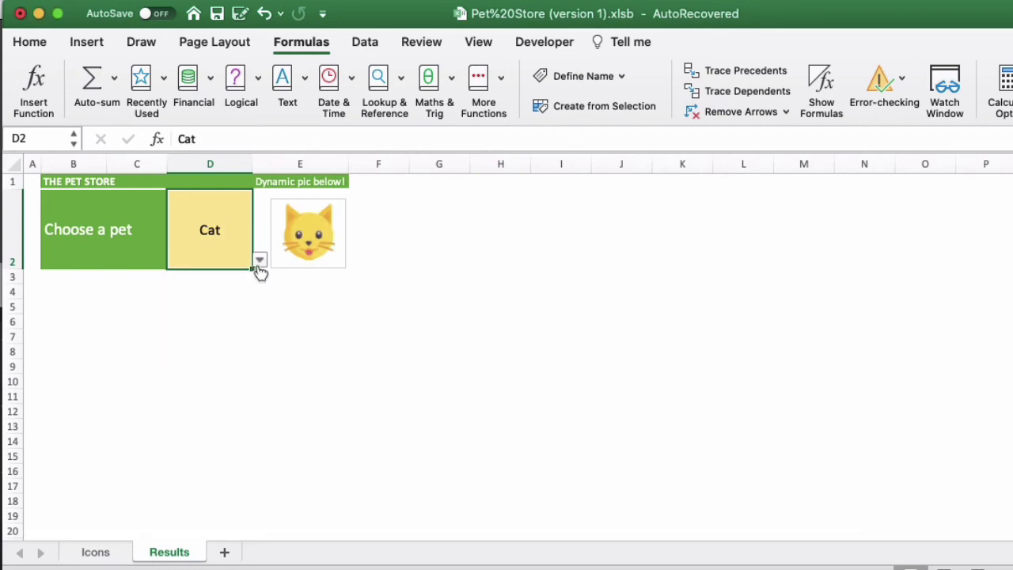
click(260, 260)
click(212, 315)
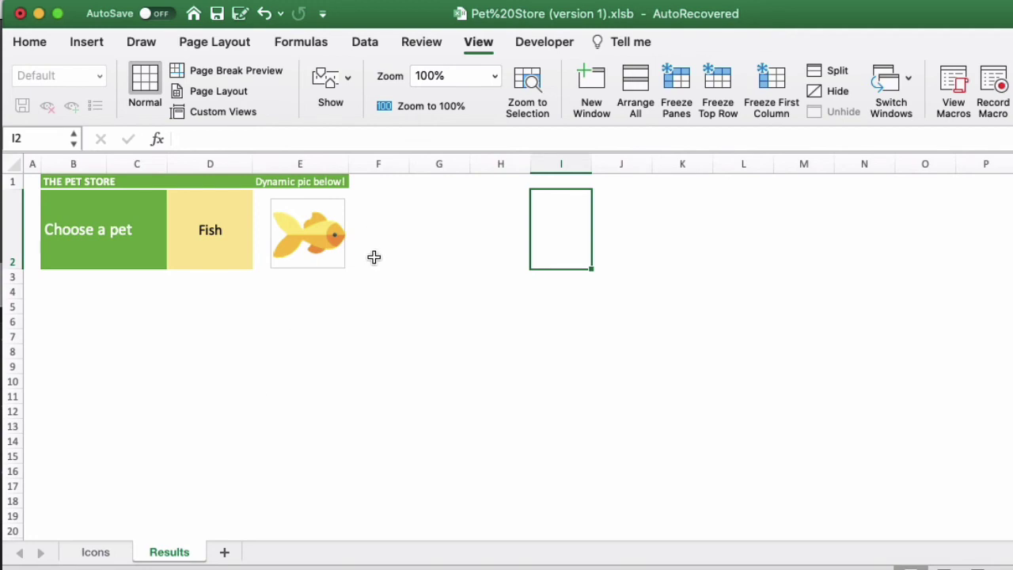
- Hide the gridlines on the Icons sheet so the linked picture has no border
click(95, 552)
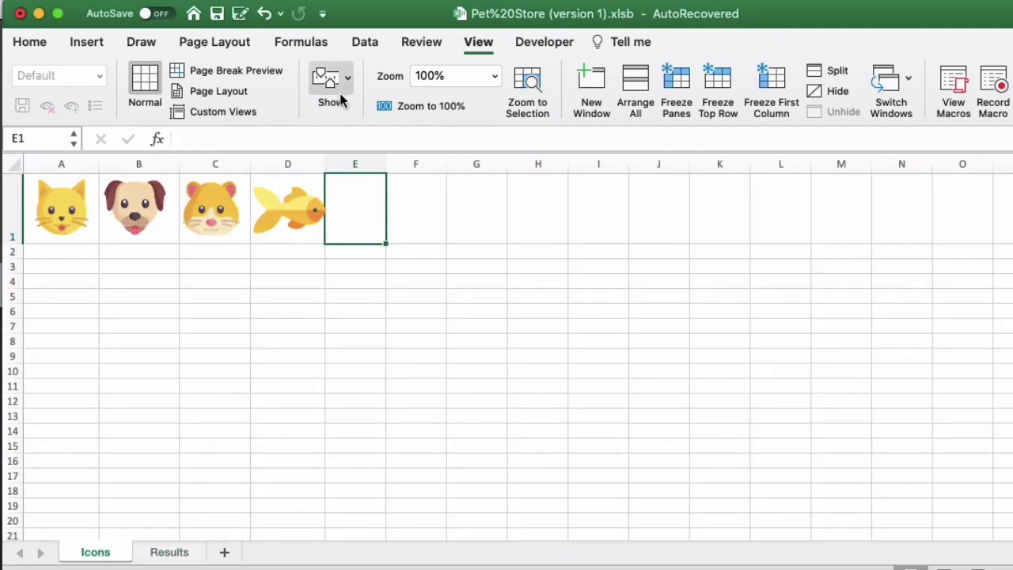
click(481, 44)
click(483, 45)
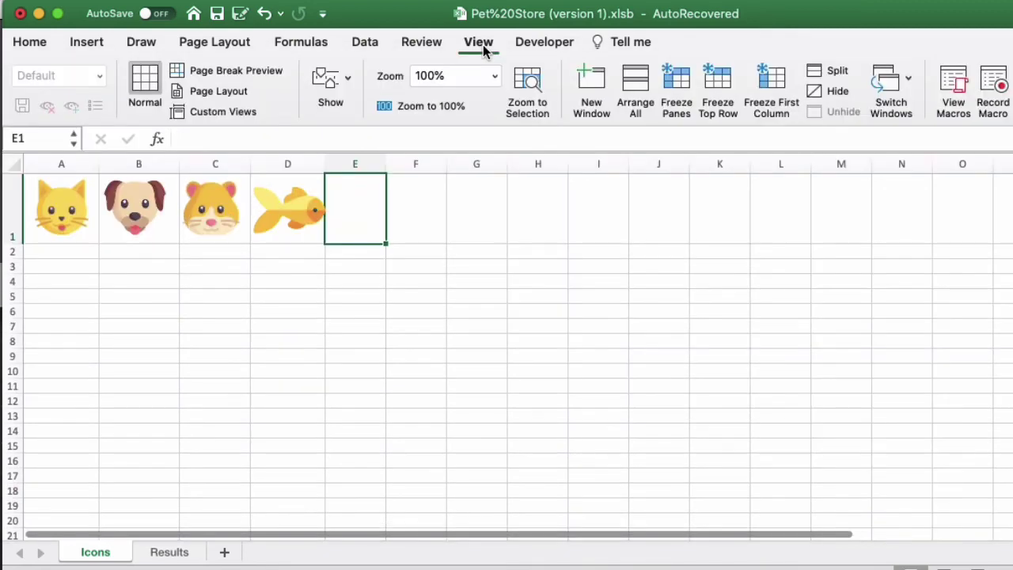
click(347, 87)
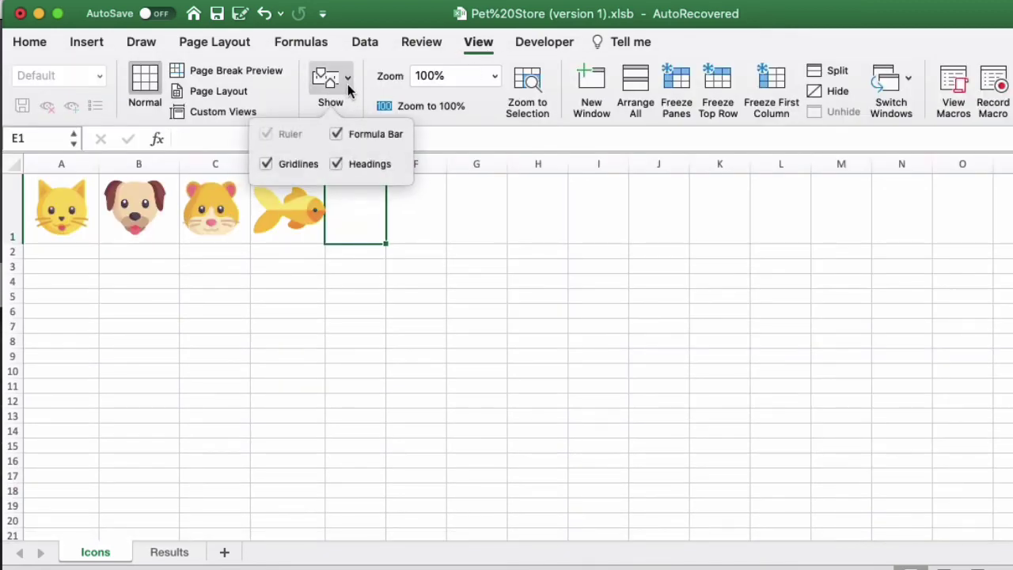
click(291, 168)
click(422, 214)
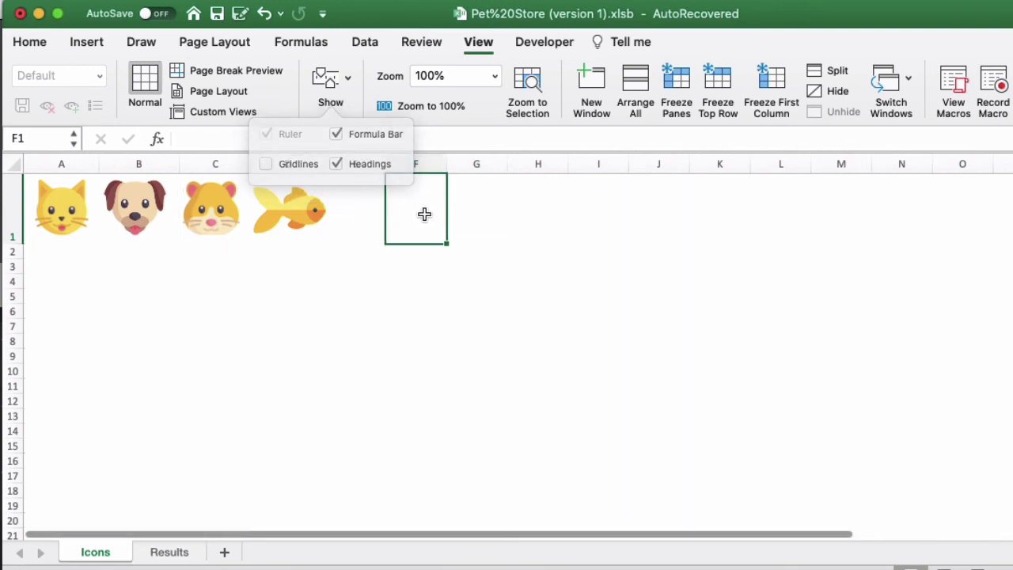
- Inspect the linked picture on the Results sheet and compare it with the source icons on the Icons sheet
click(176, 553)
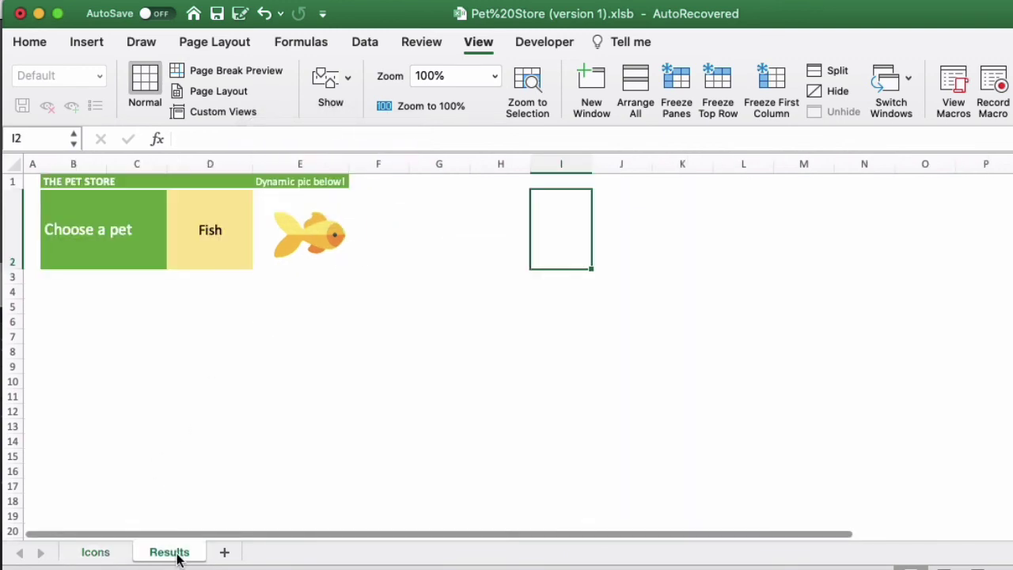
click(294, 237)
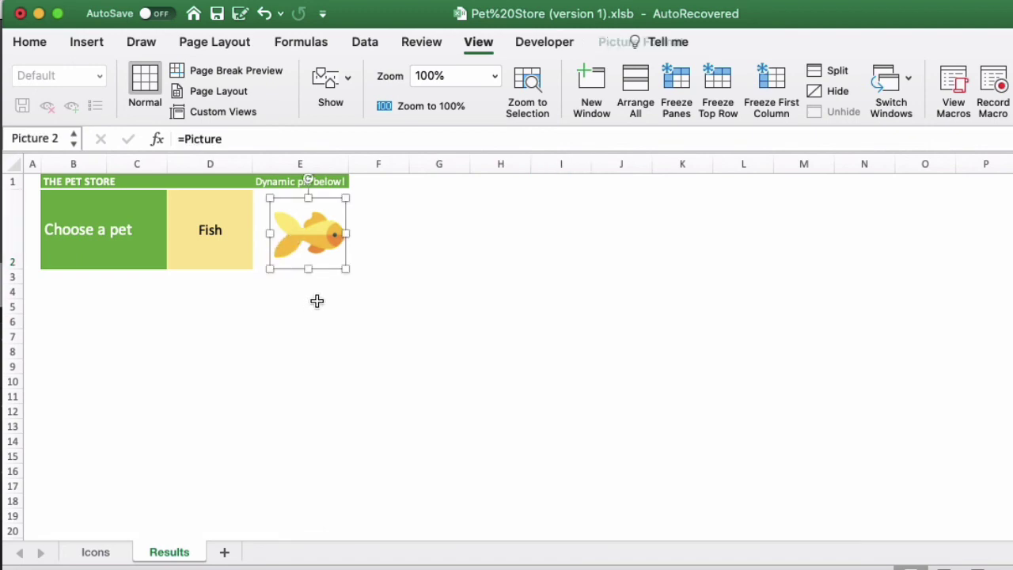
click(358, 254)
click(95, 552)
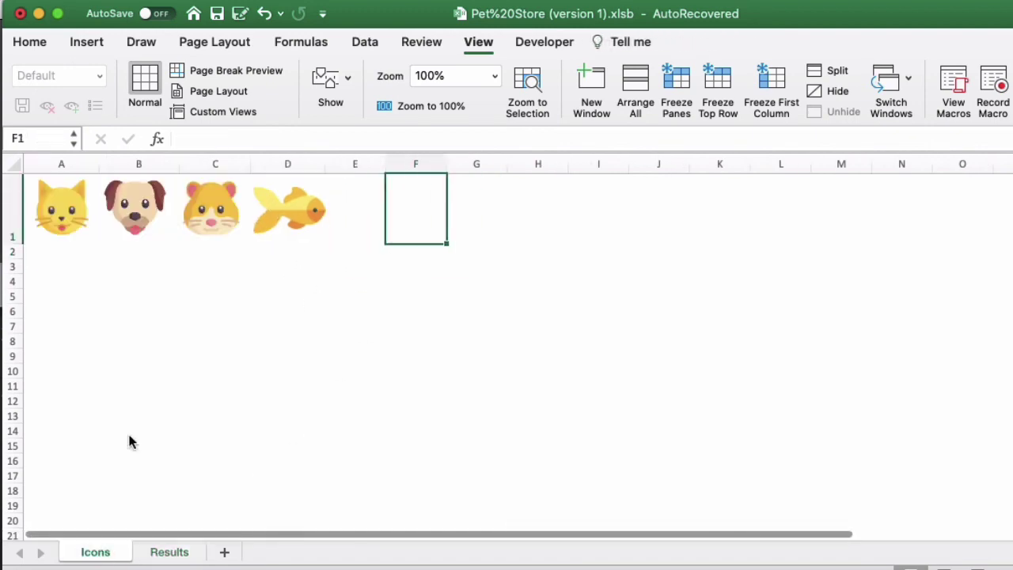
click(187, 554)
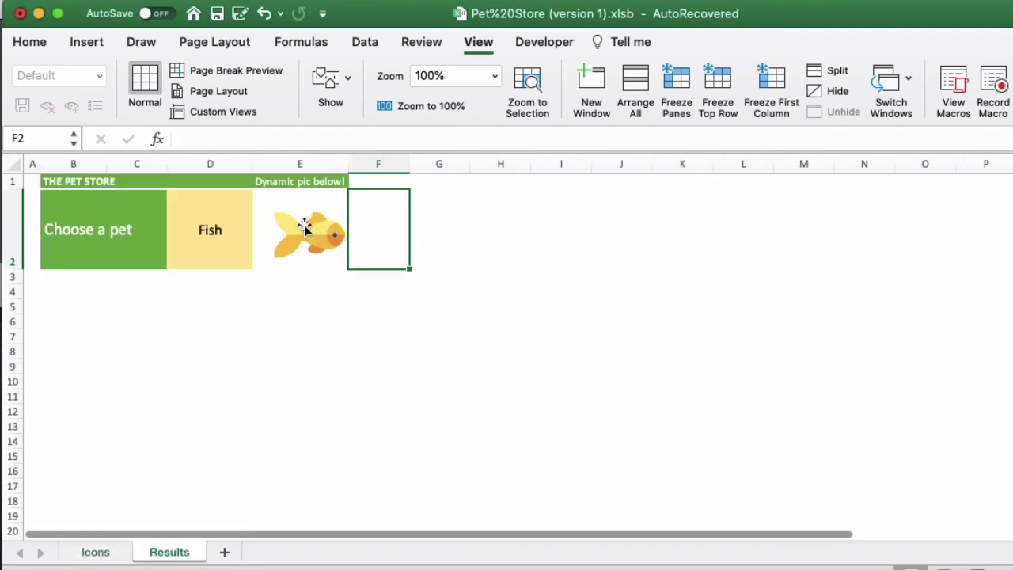
click(105, 553)
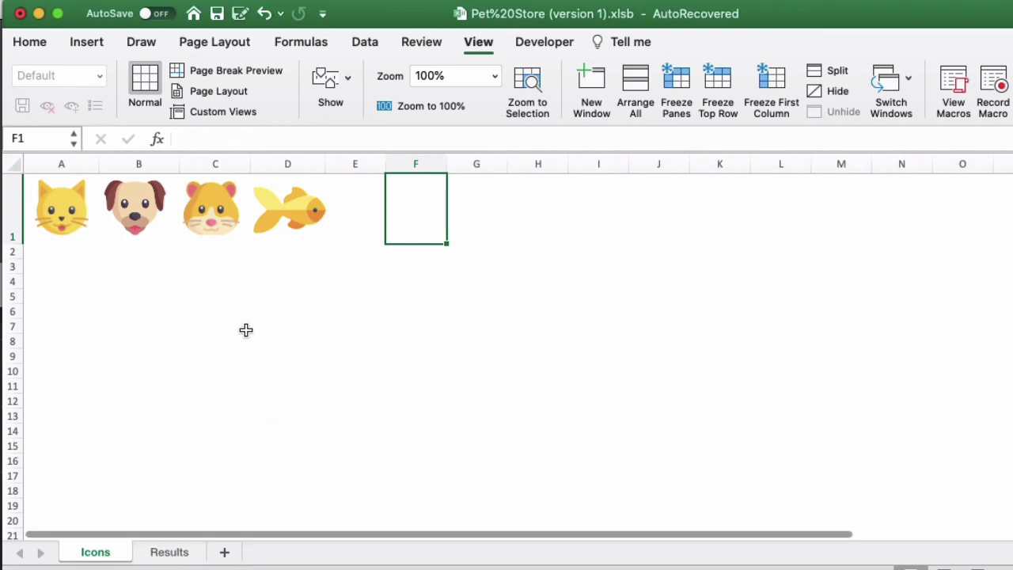
click(179, 551)
- Change the pet choice in cell D2 to Hamster and finally to Dog, checking the borderless picture each time
click(240, 247)
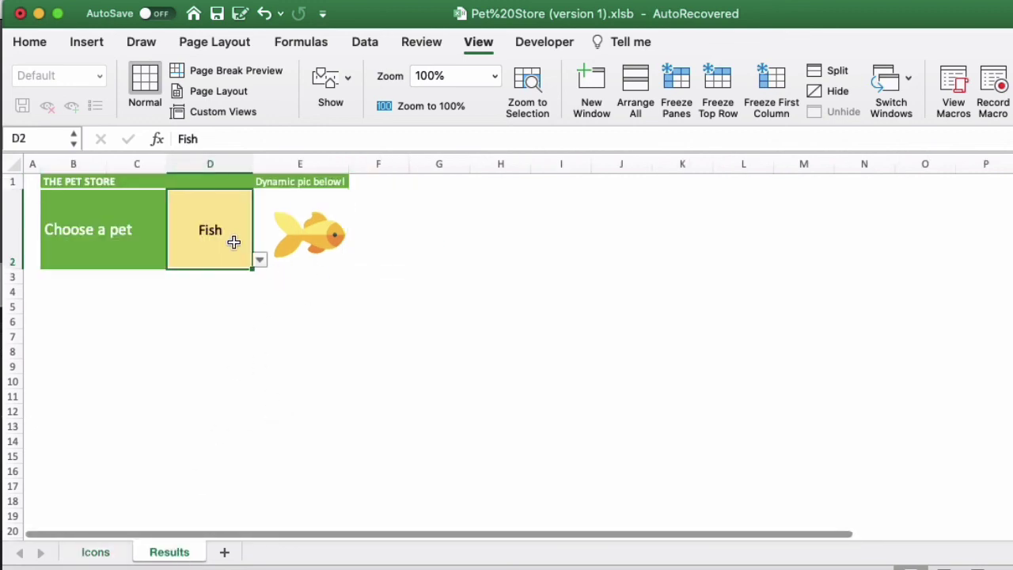
click(260, 260)
click(196, 314)
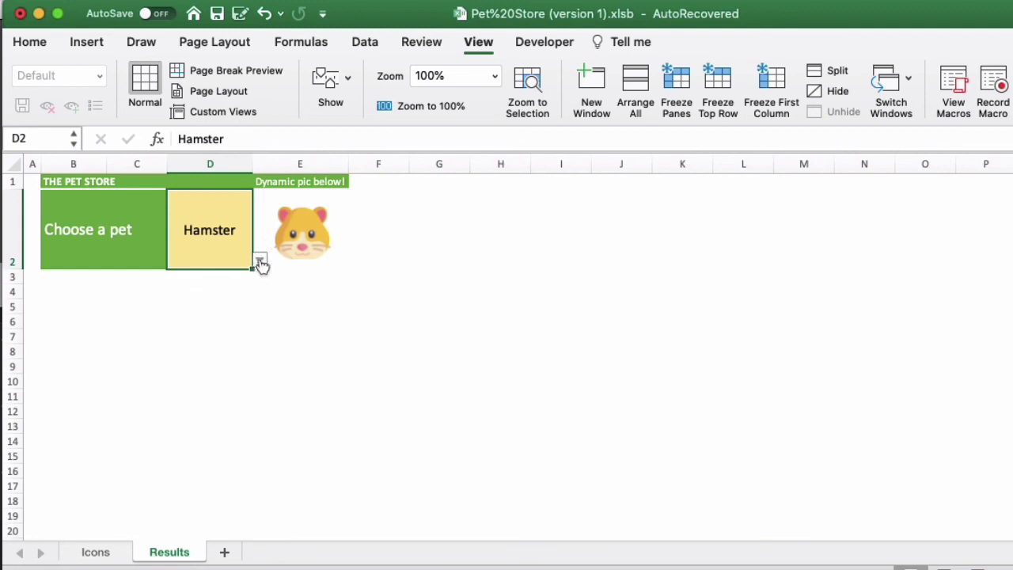
click(259, 259)
click(230, 298)
key(super+z)
key(super+z)
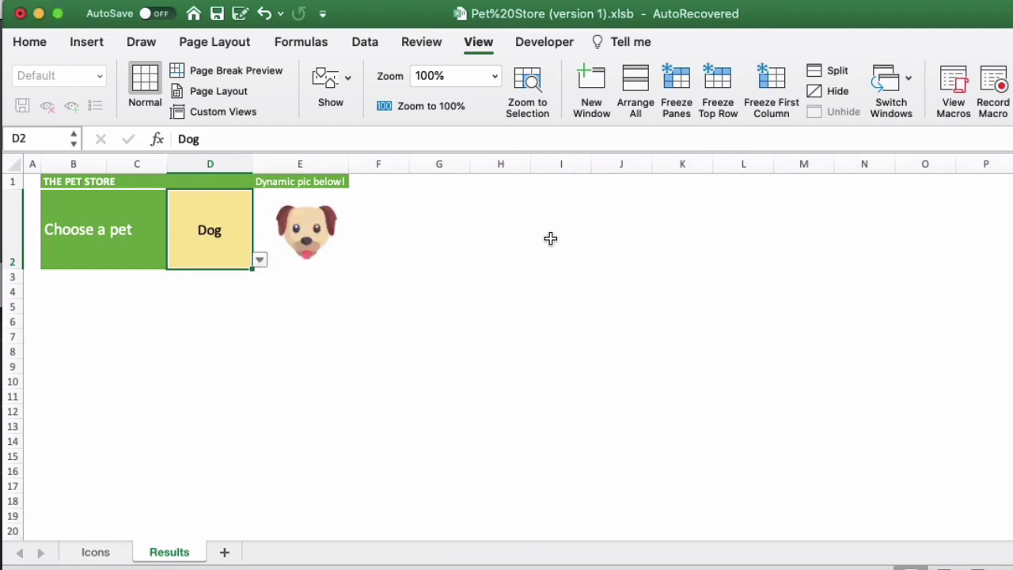